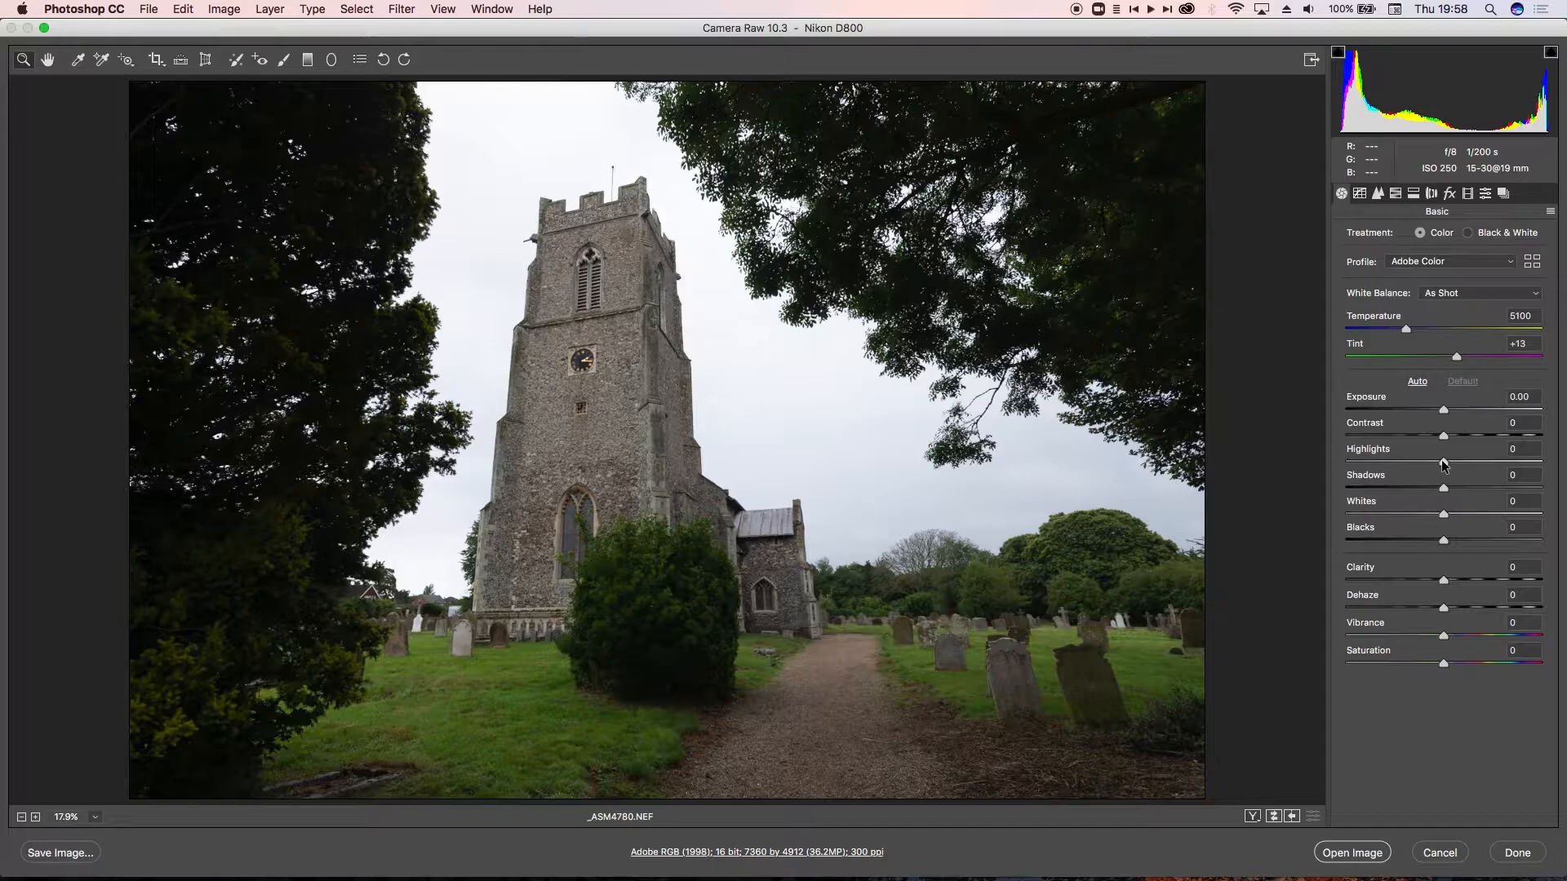
# Step: Set Highlights to -98 and Shadows to about +47, and open the lens profile correction settings
pyautogui.moveTo(1443, 464); pyautogui.dragTo(1347, 467)
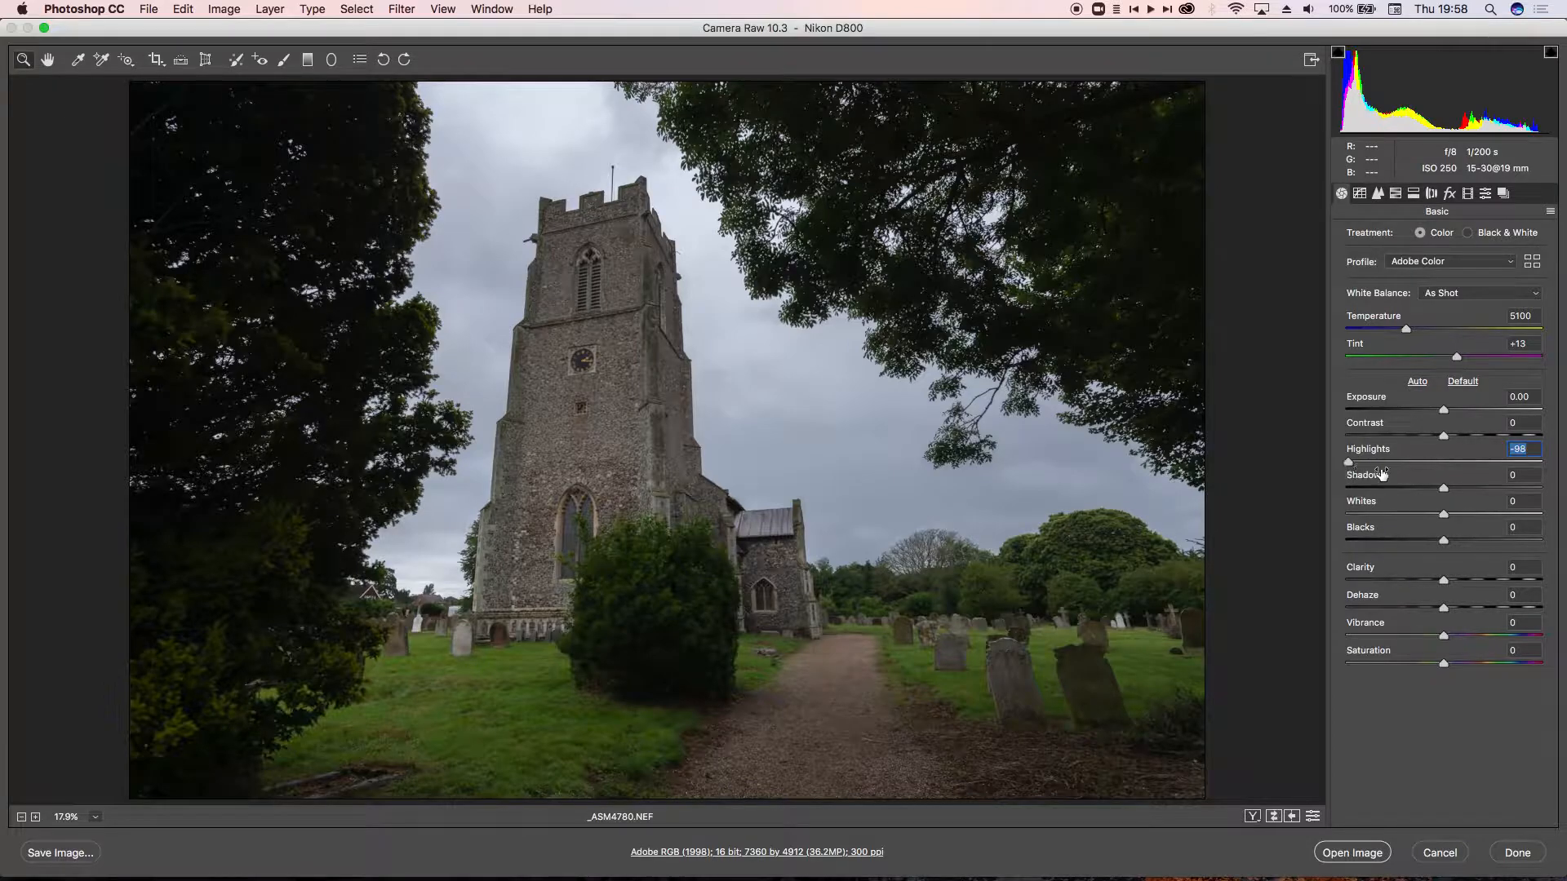
pyautogui.moveTo(1445, 489); pyautogui.dragTo(1487, 486)
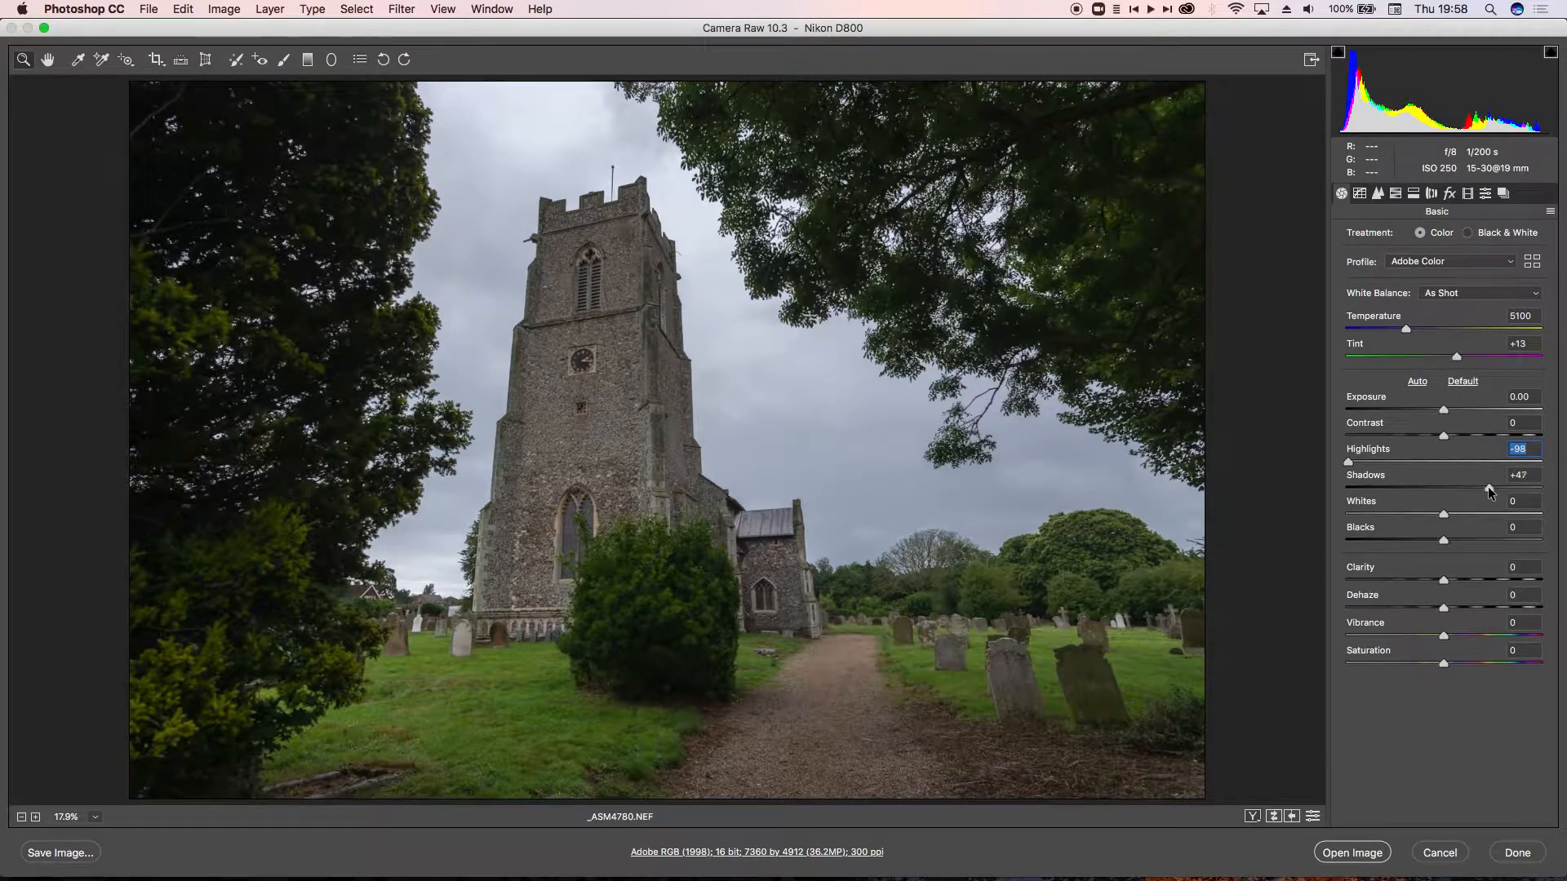
pyautogui.click(1486, 487)
pyautogui.click(1433, 194)
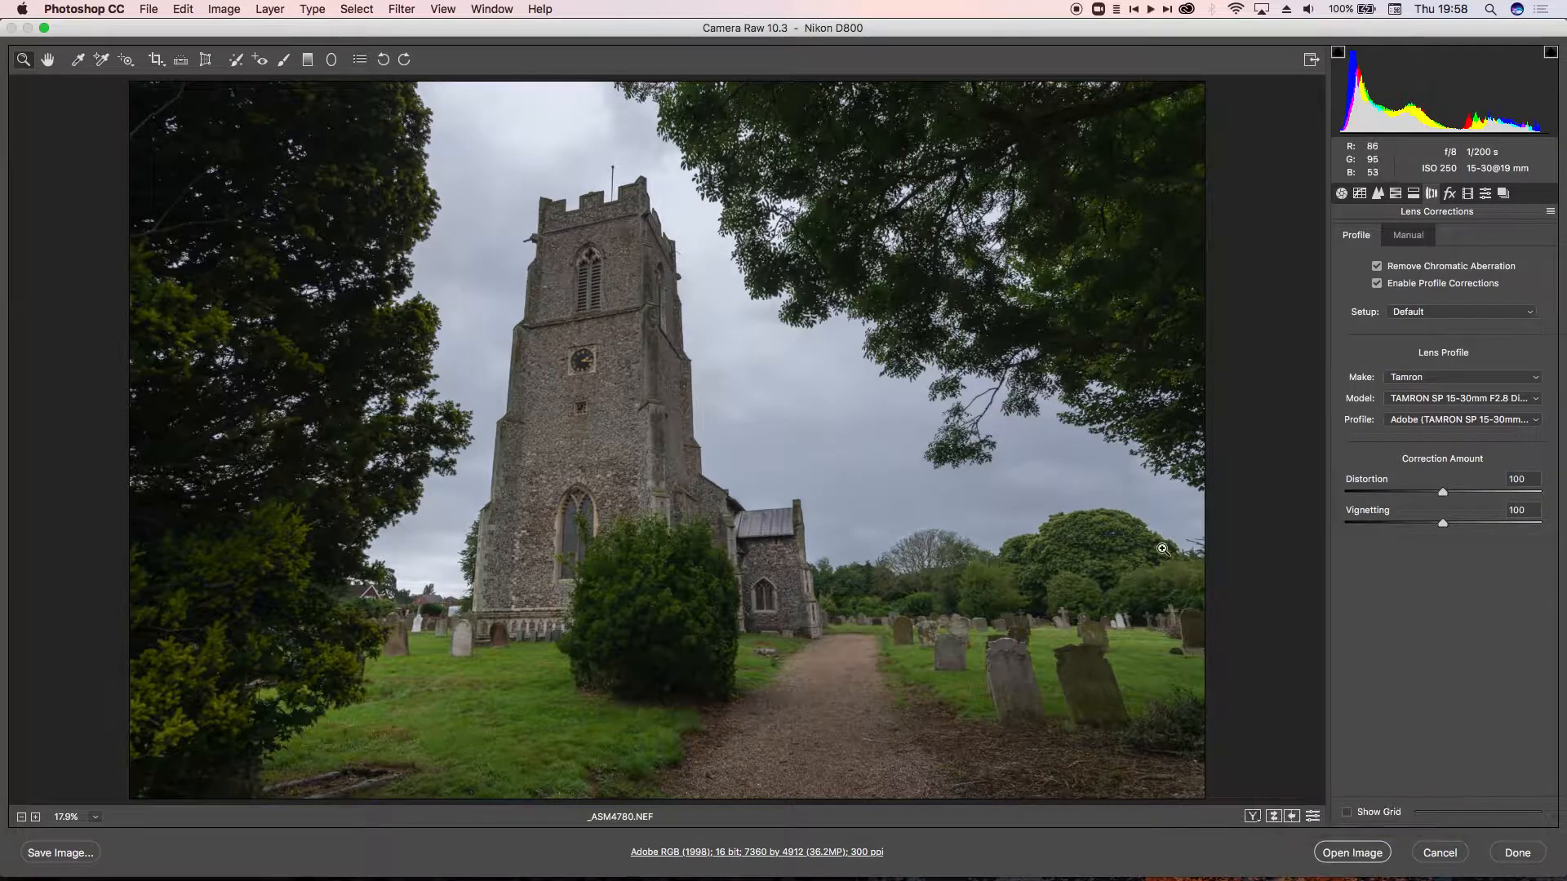
# Step: Darken the sky with a graduated filter from the image's top edge to the upper tower at exposure -1.10, and open the image in Photoshop
pyautogui.click(307, 60)
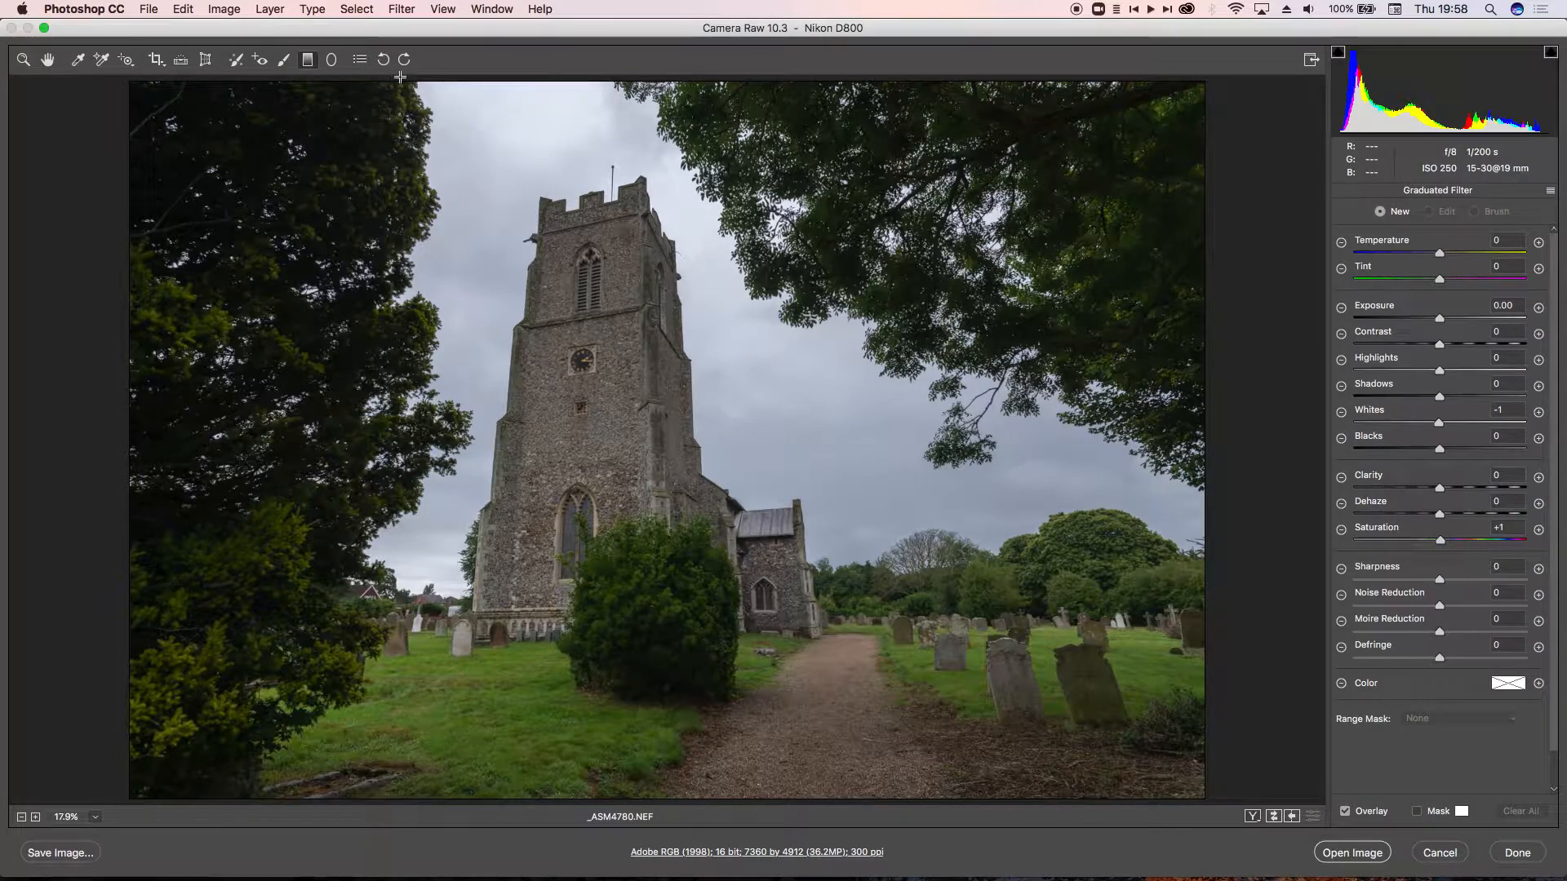
pyautogui.moveTo(401, 79); pyautogui.dragTo(417, 266)
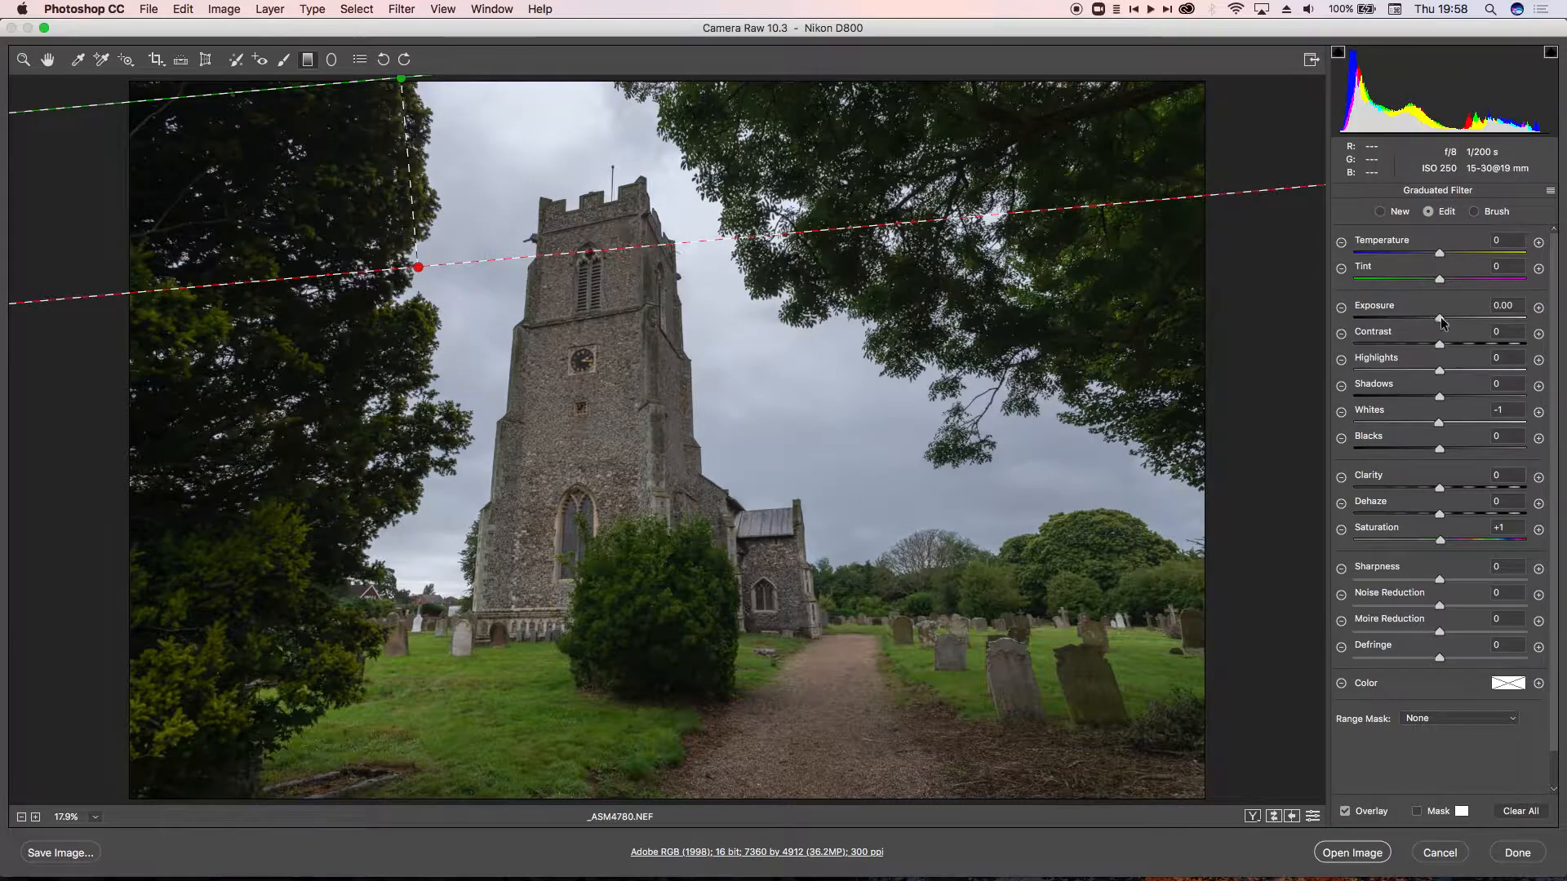
pyautogui.moveTo(1441, 318); pyautogui.dragTo(1416, 321)
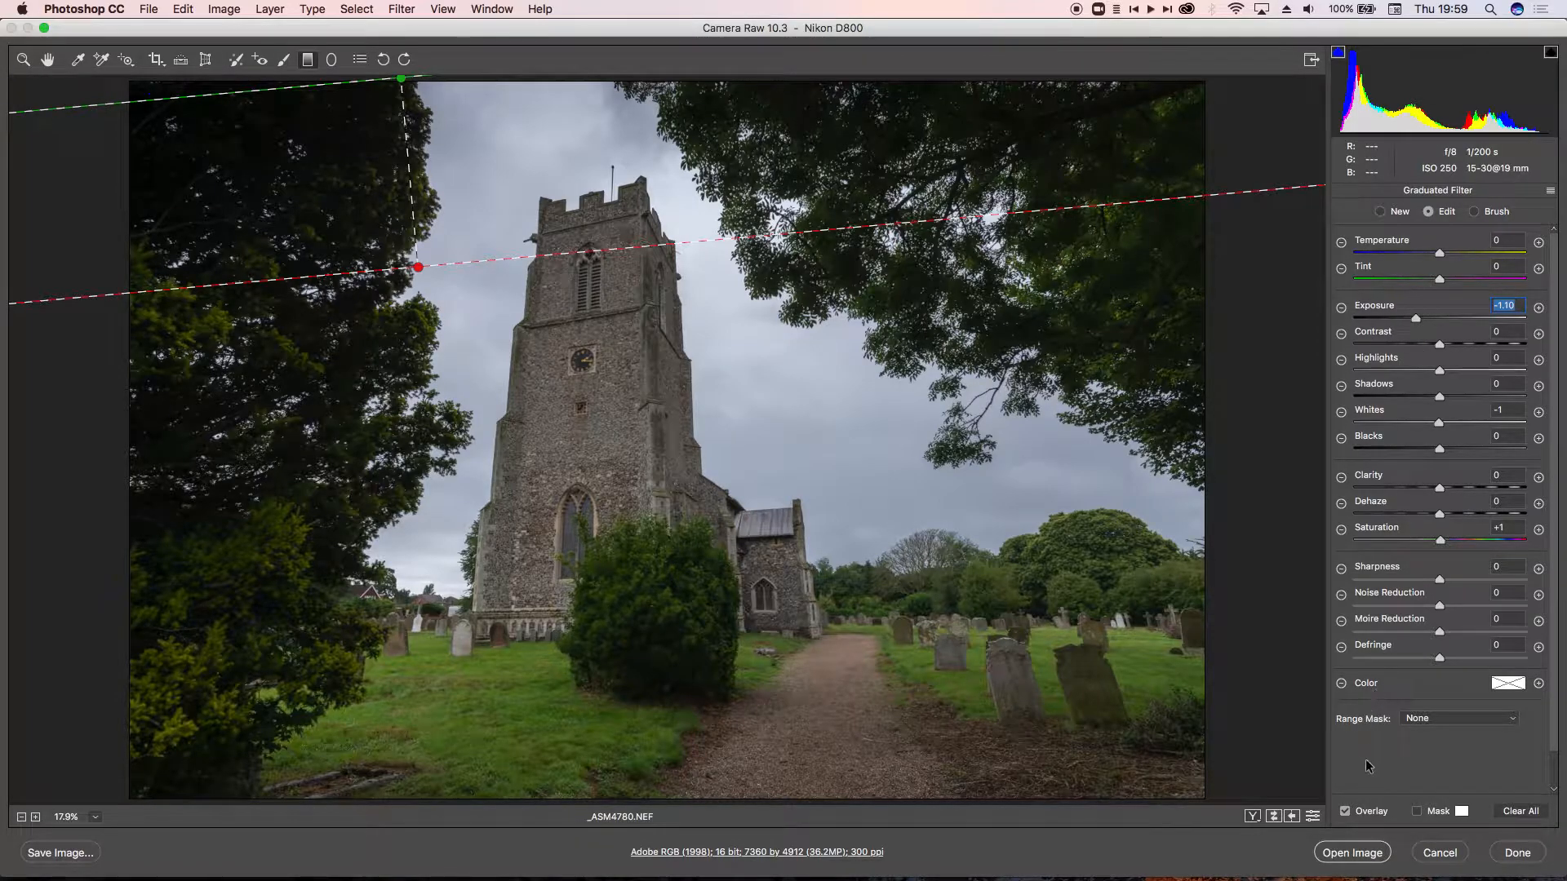
pyautogui.click(1350, 854)
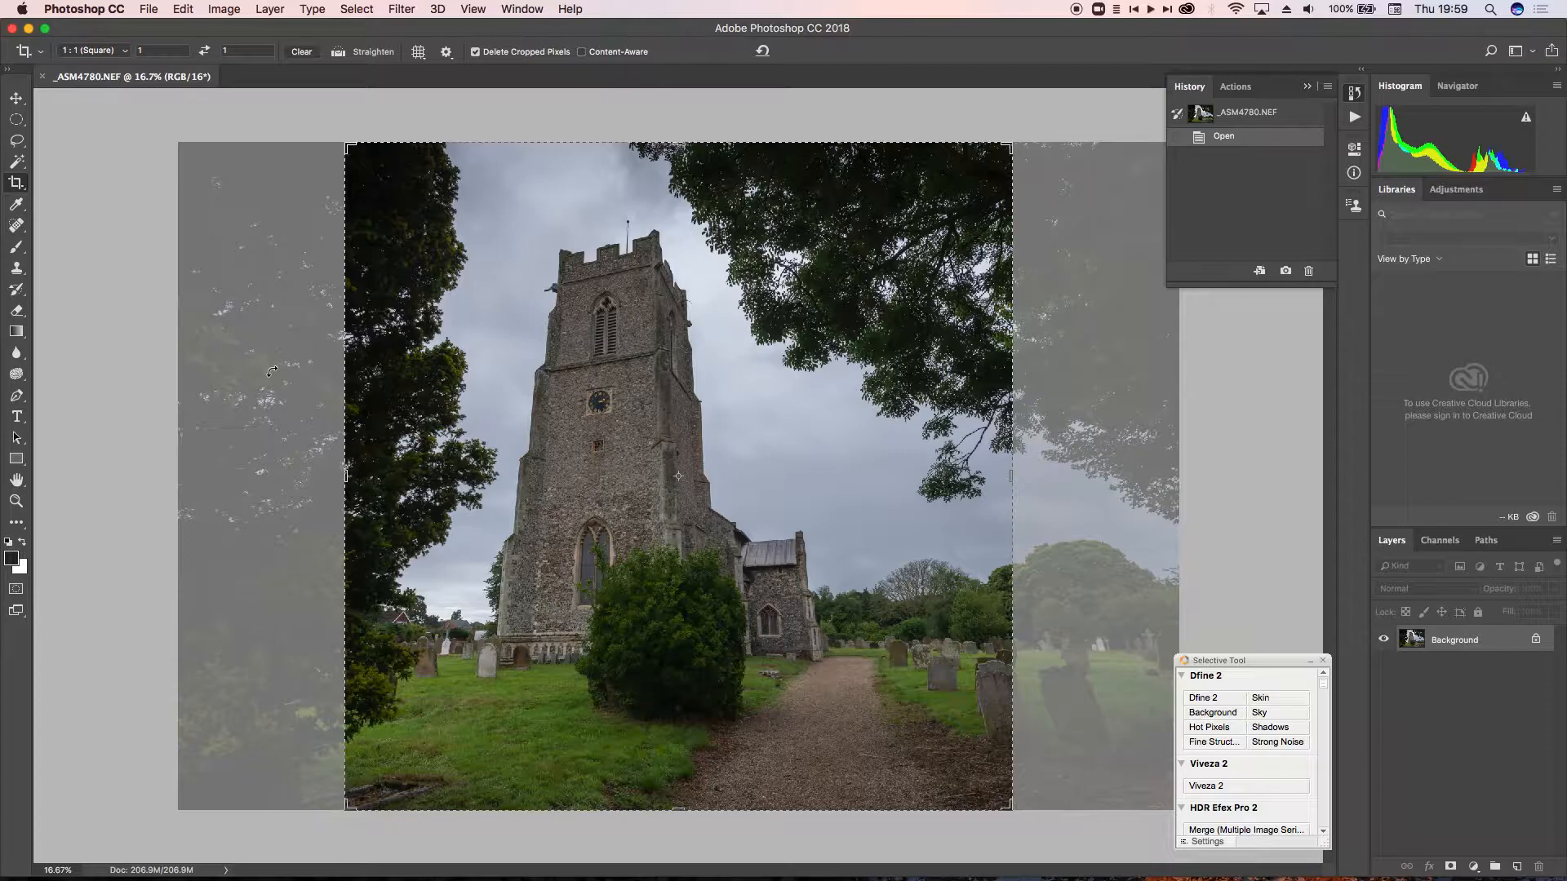
# Step: Correct the church tower's converging verticals with a custom Lens Correction, setting Vertical Perspective to -47
pyautogui.click(16, 98)
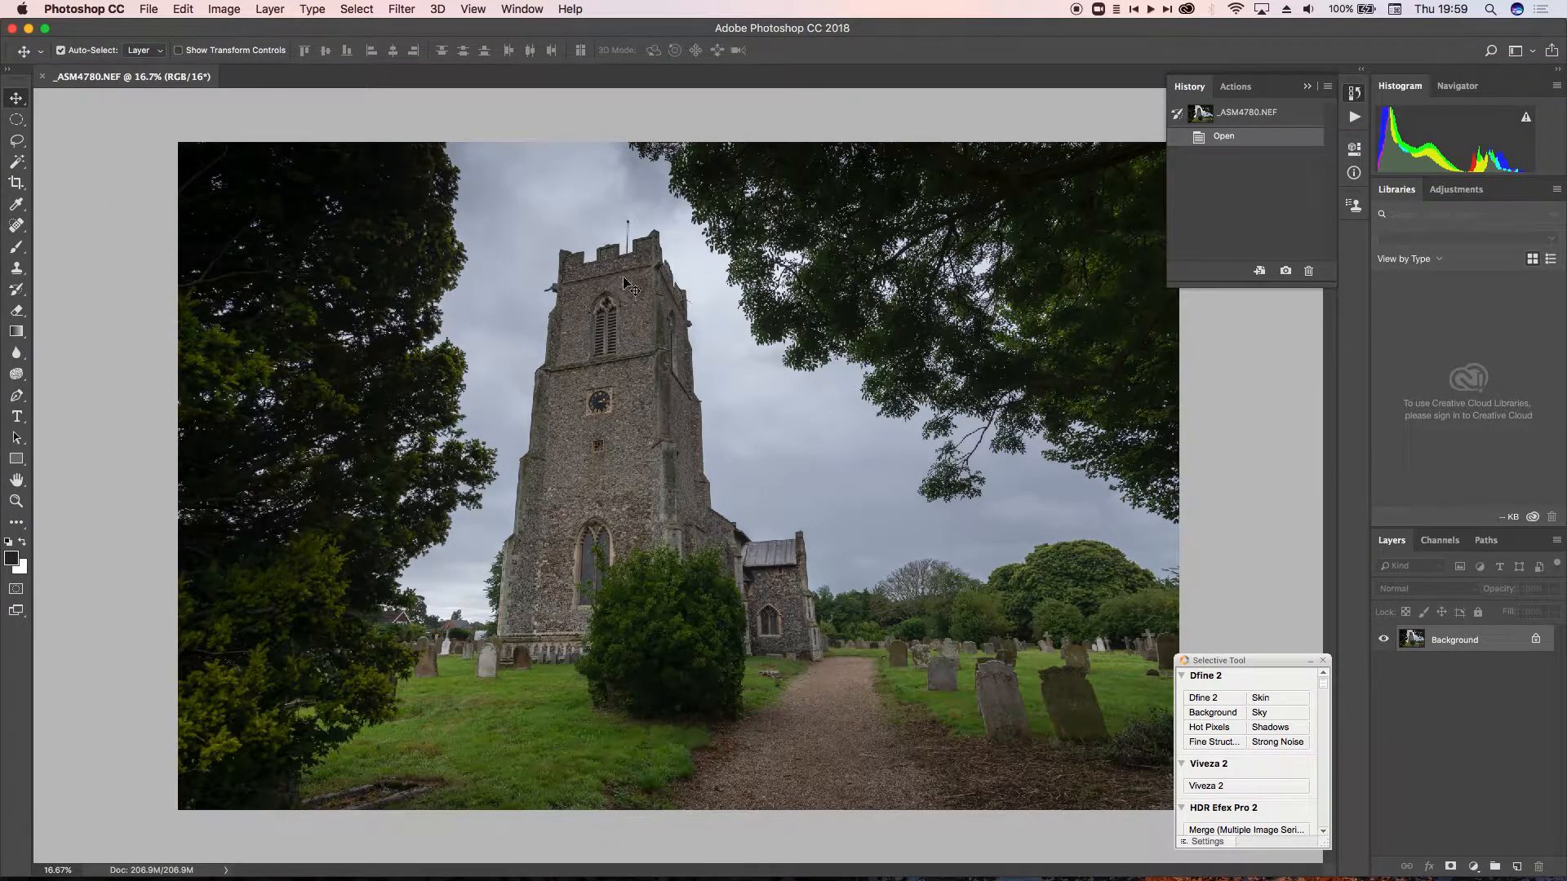
pyautogui.click(405, 9)
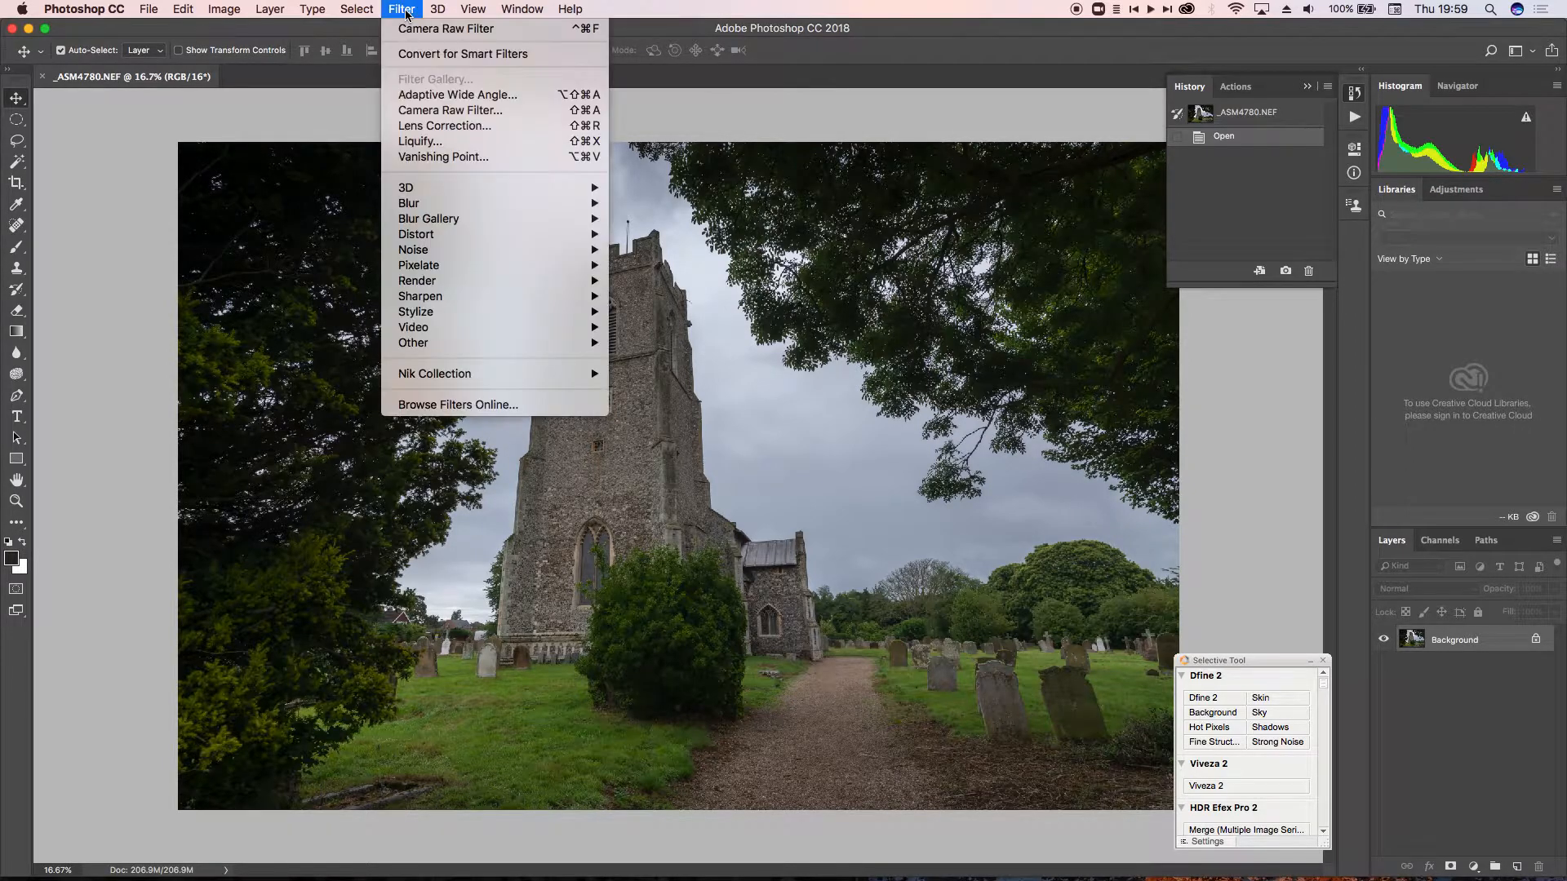
pyautogui.click(424, 127)
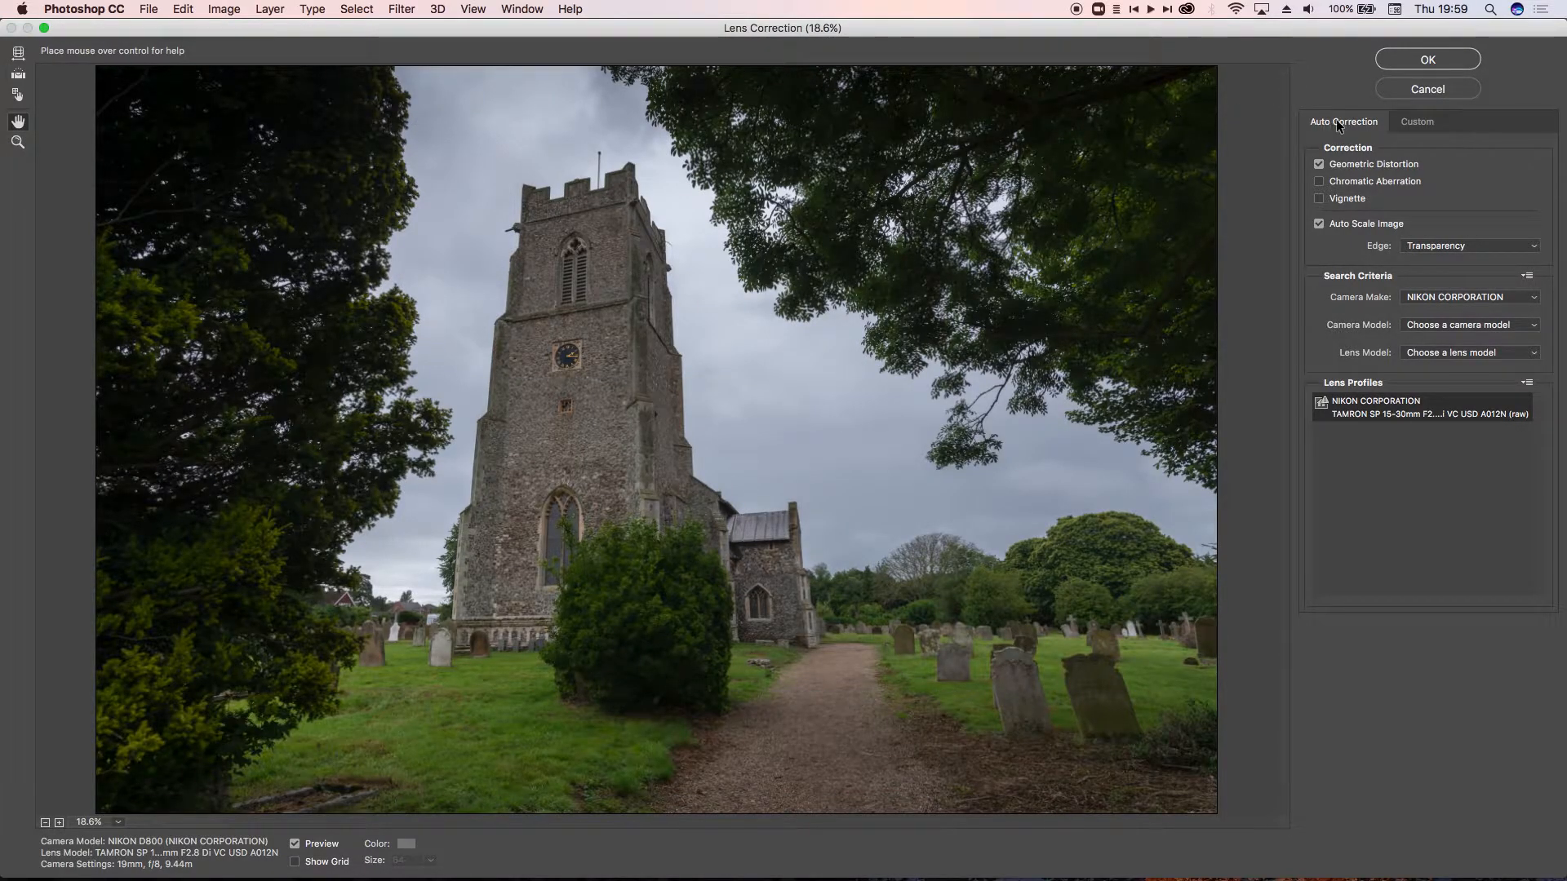
pyautogui.click(1414, 122)
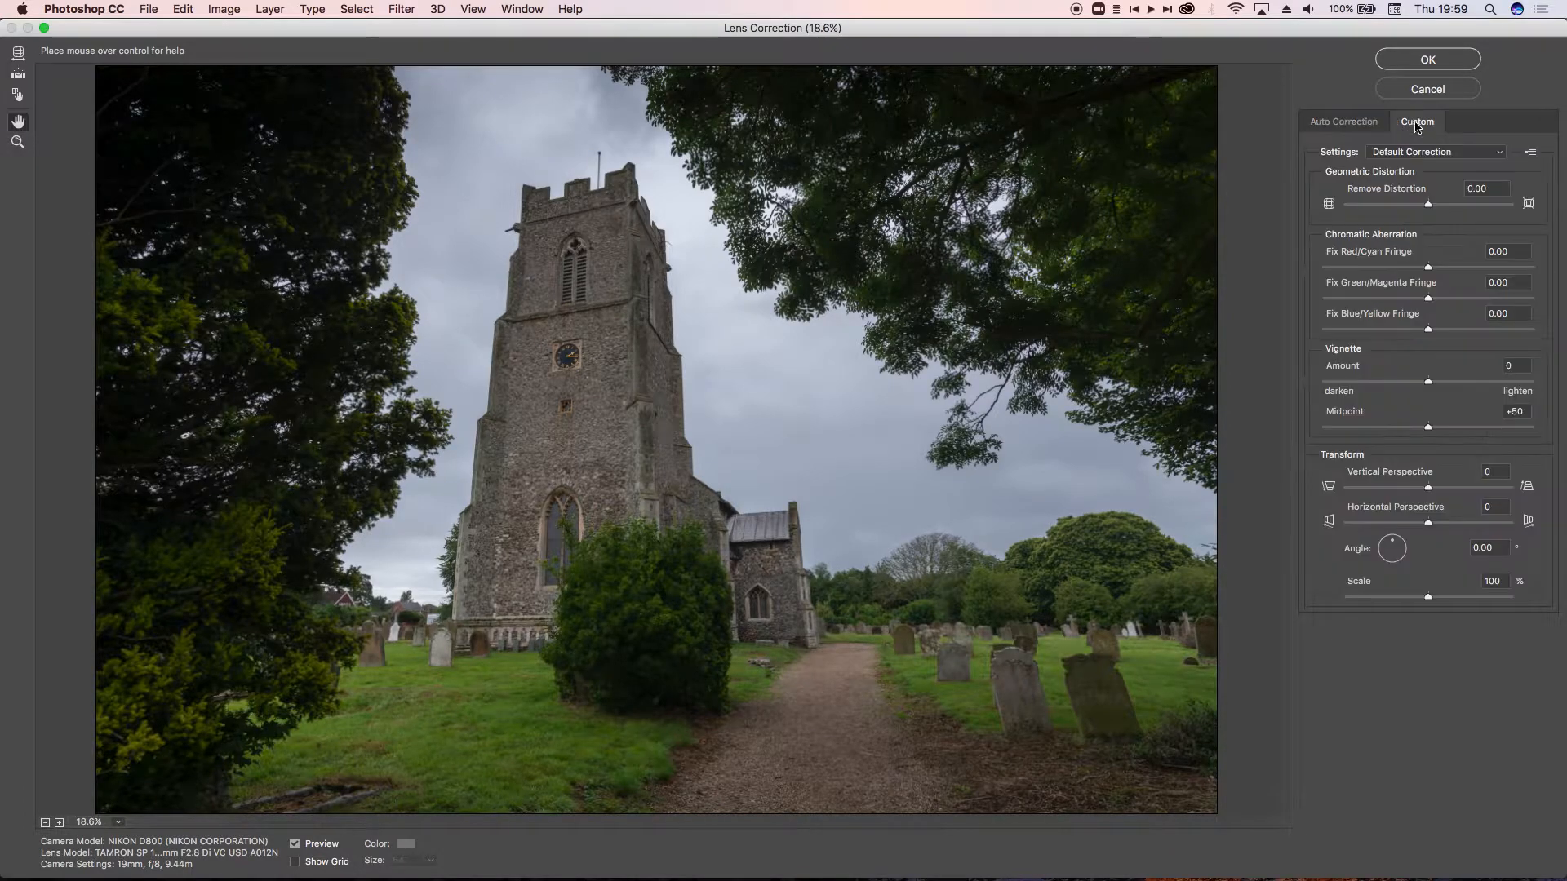
pyautogui.click(1426, 486)
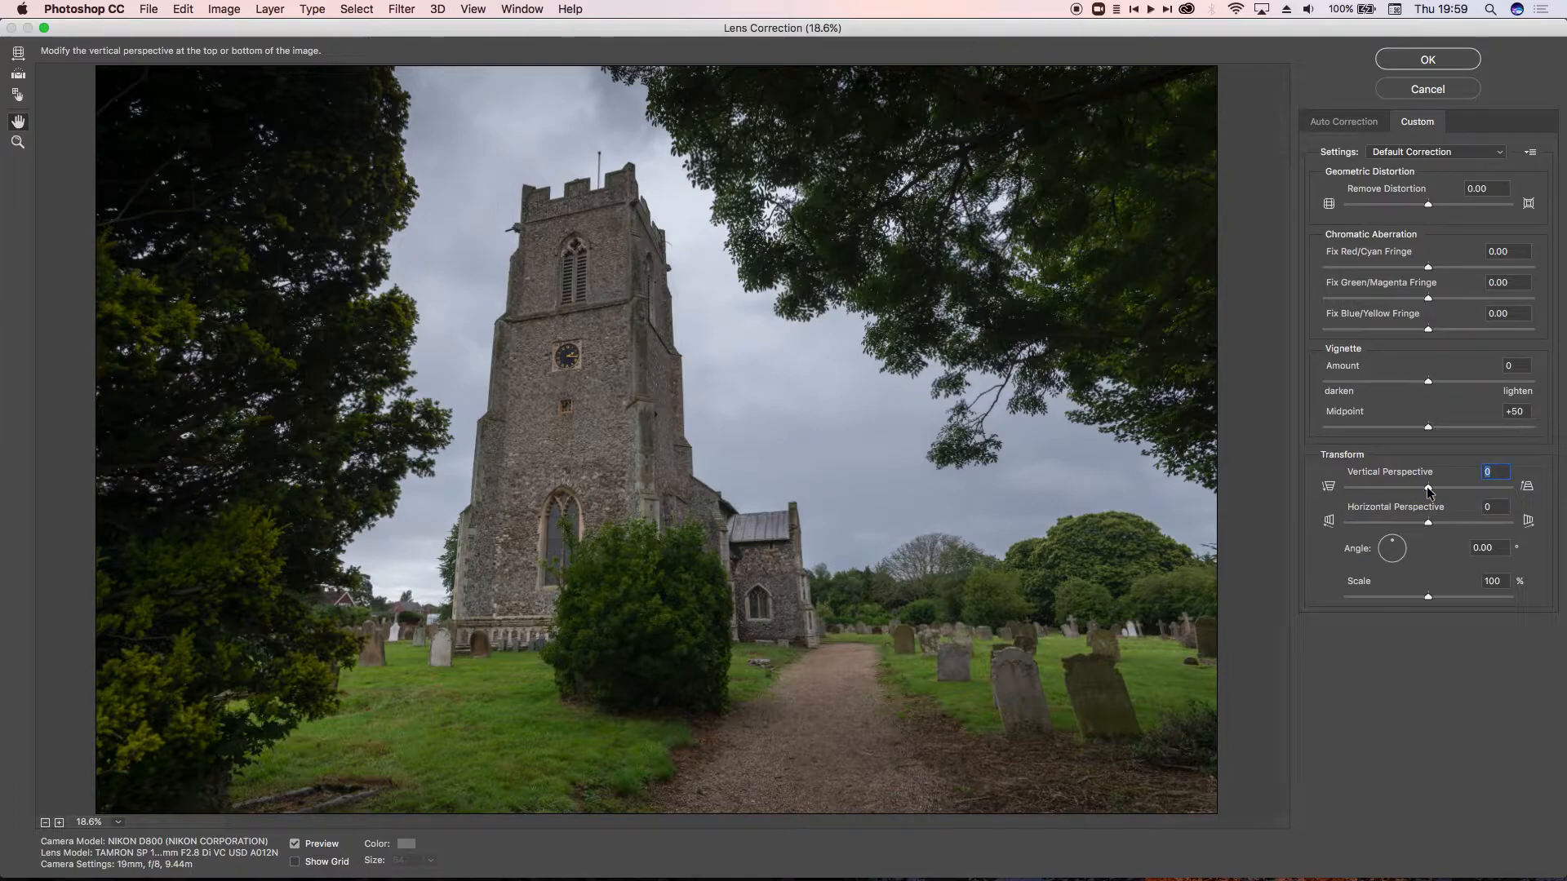
pyautogui.moveTo(1426, 487); pyautogui.dragTo(1367, 487)
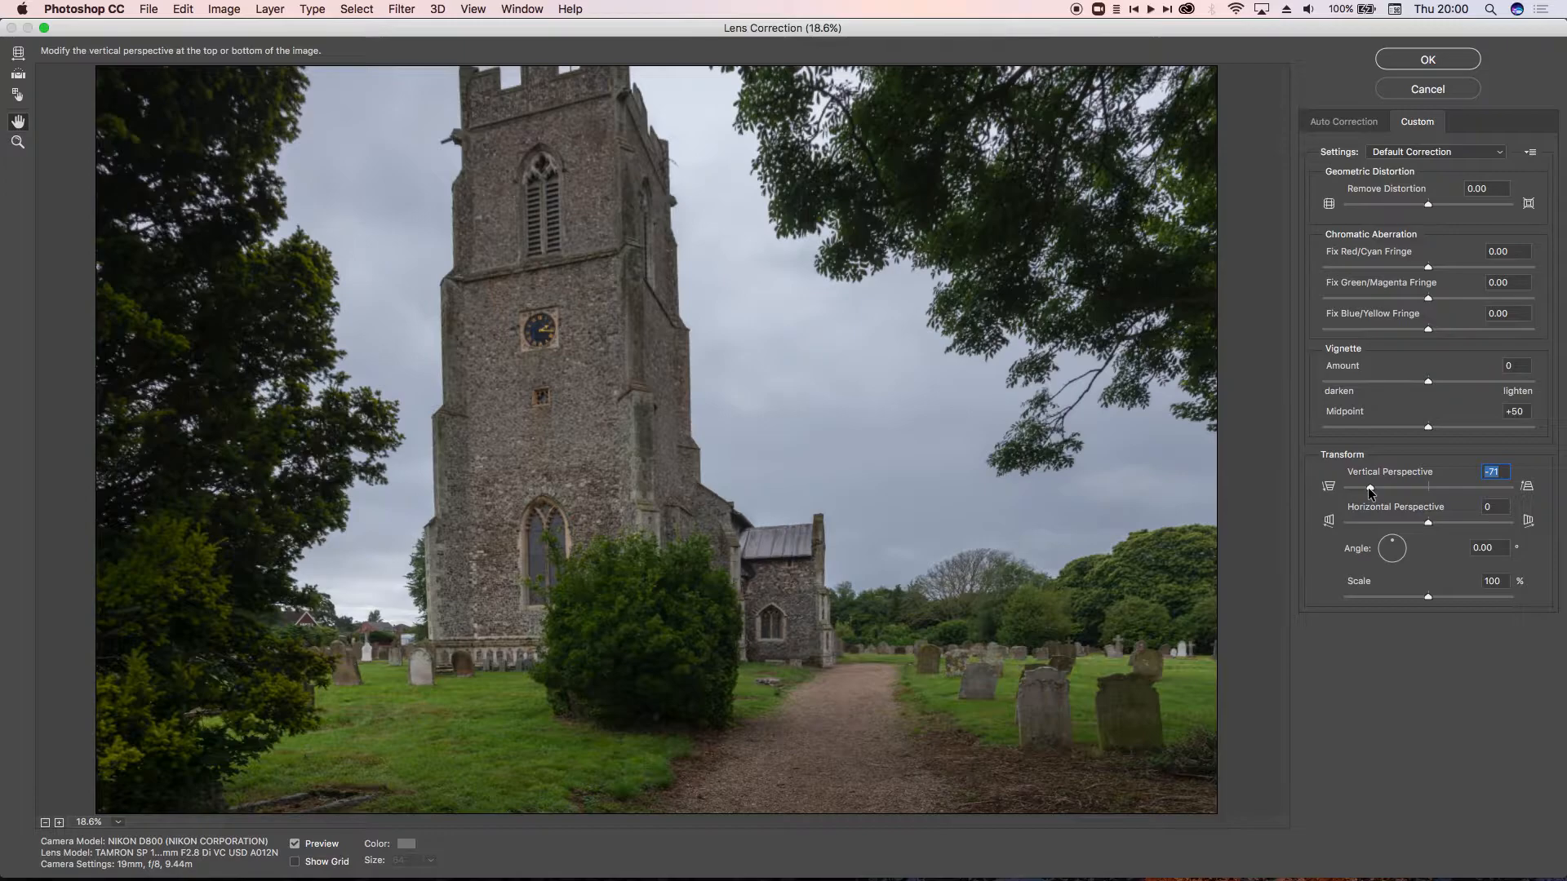
pyautogui.moveTo(1369, 487); pyautogui.dragTo(1391, 488)
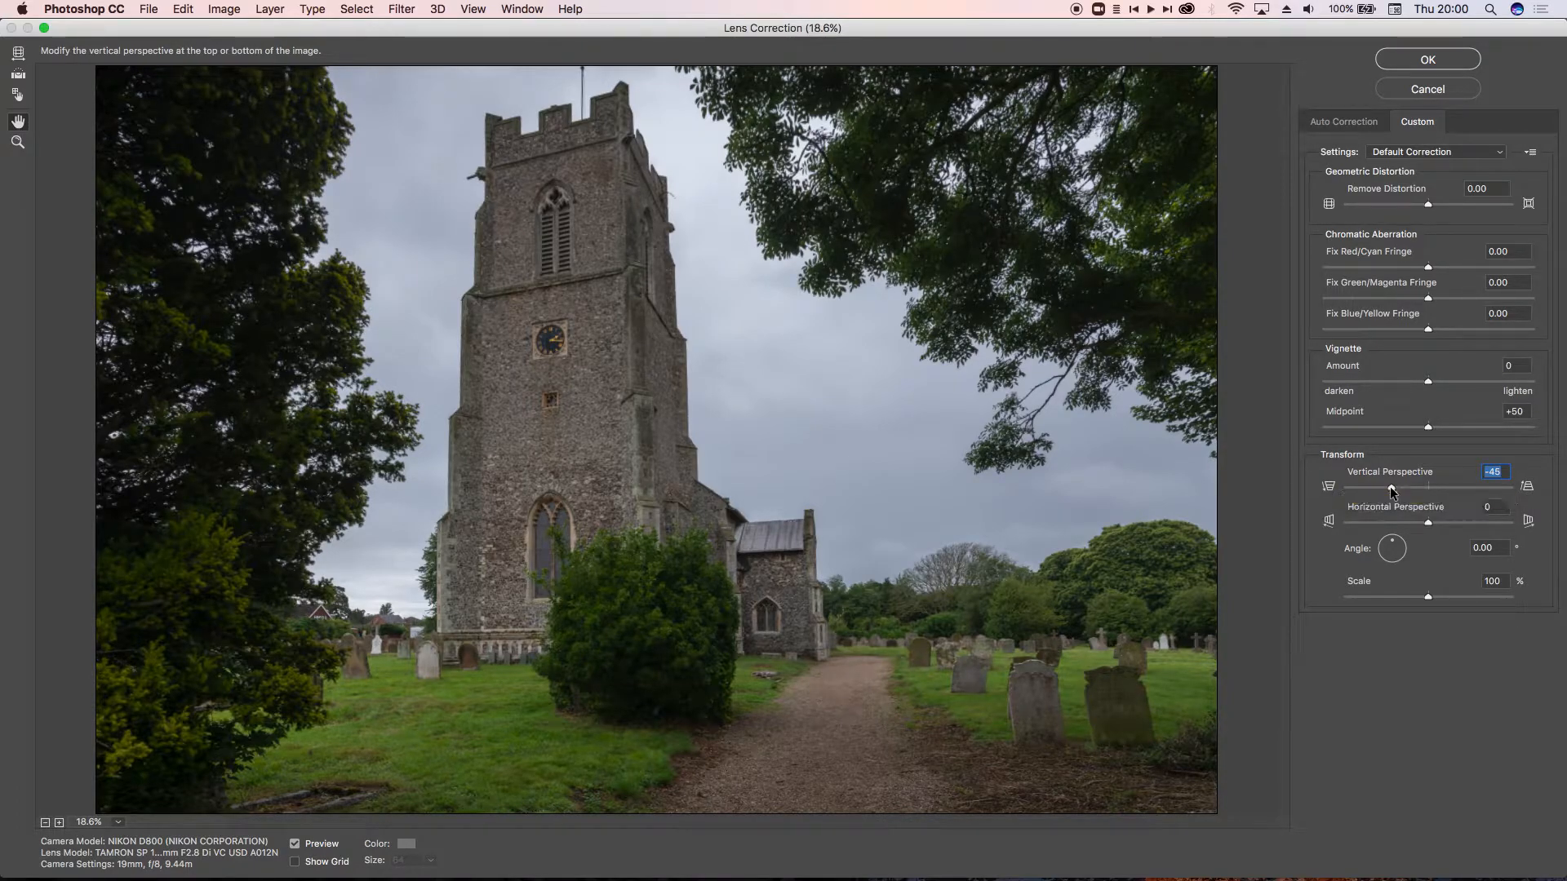
pyautogui.moveTo(1390, 487); pyautogui.dragTo(1387, 487)
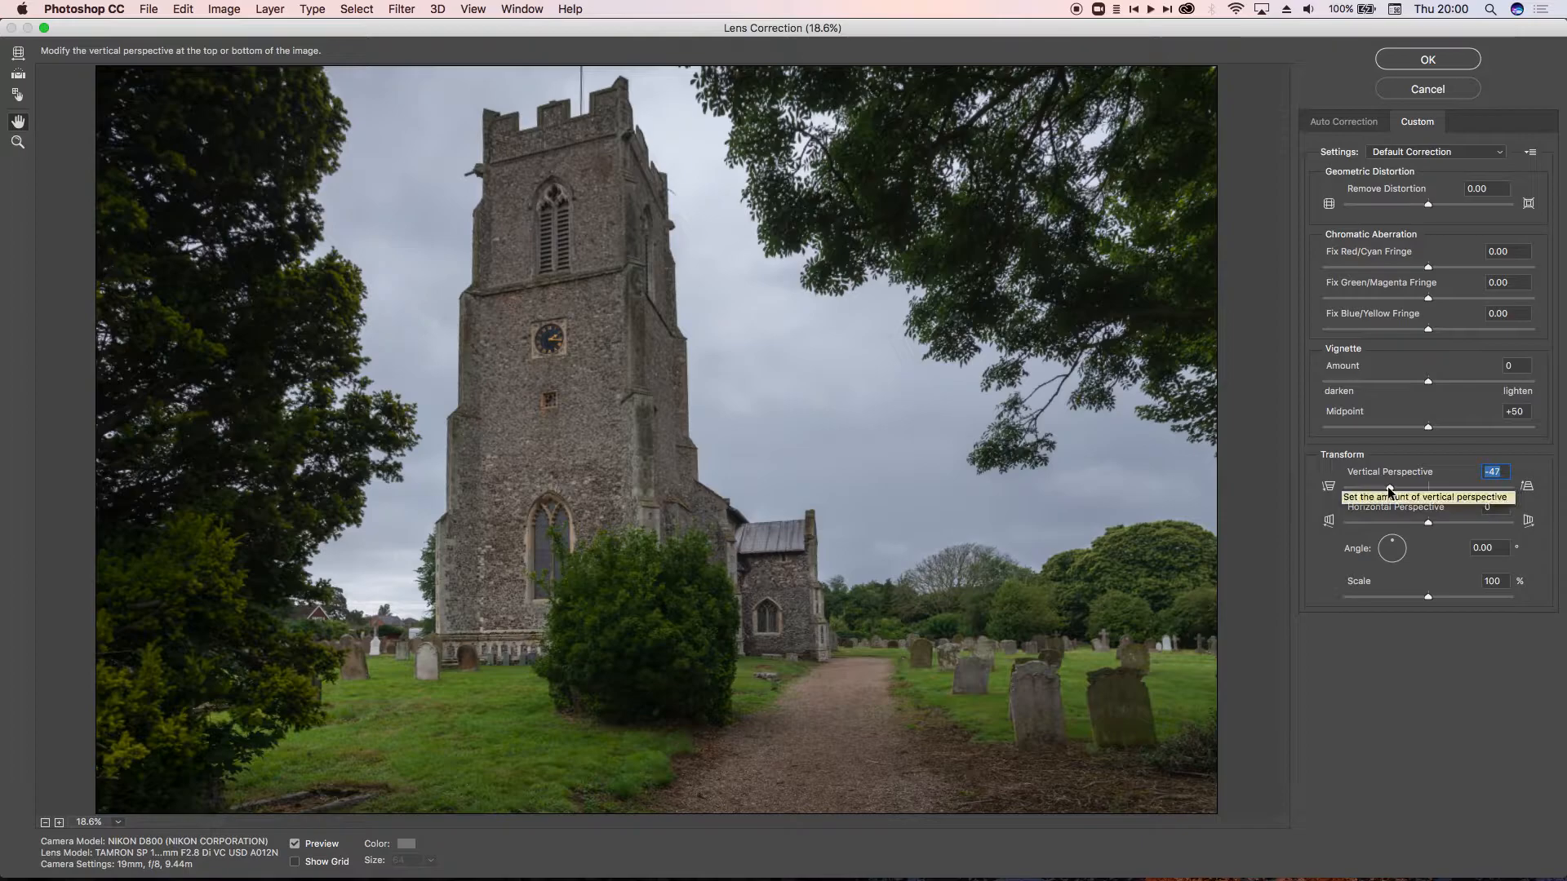
# Step: Scale the corrected image to 76% to bring the whole tower back into frame, and apply the lens correction
pyautogui.click(1428, 597)
pyautogui.moveTo(1428, 597); pyautogui.dragTo(1388, 595)
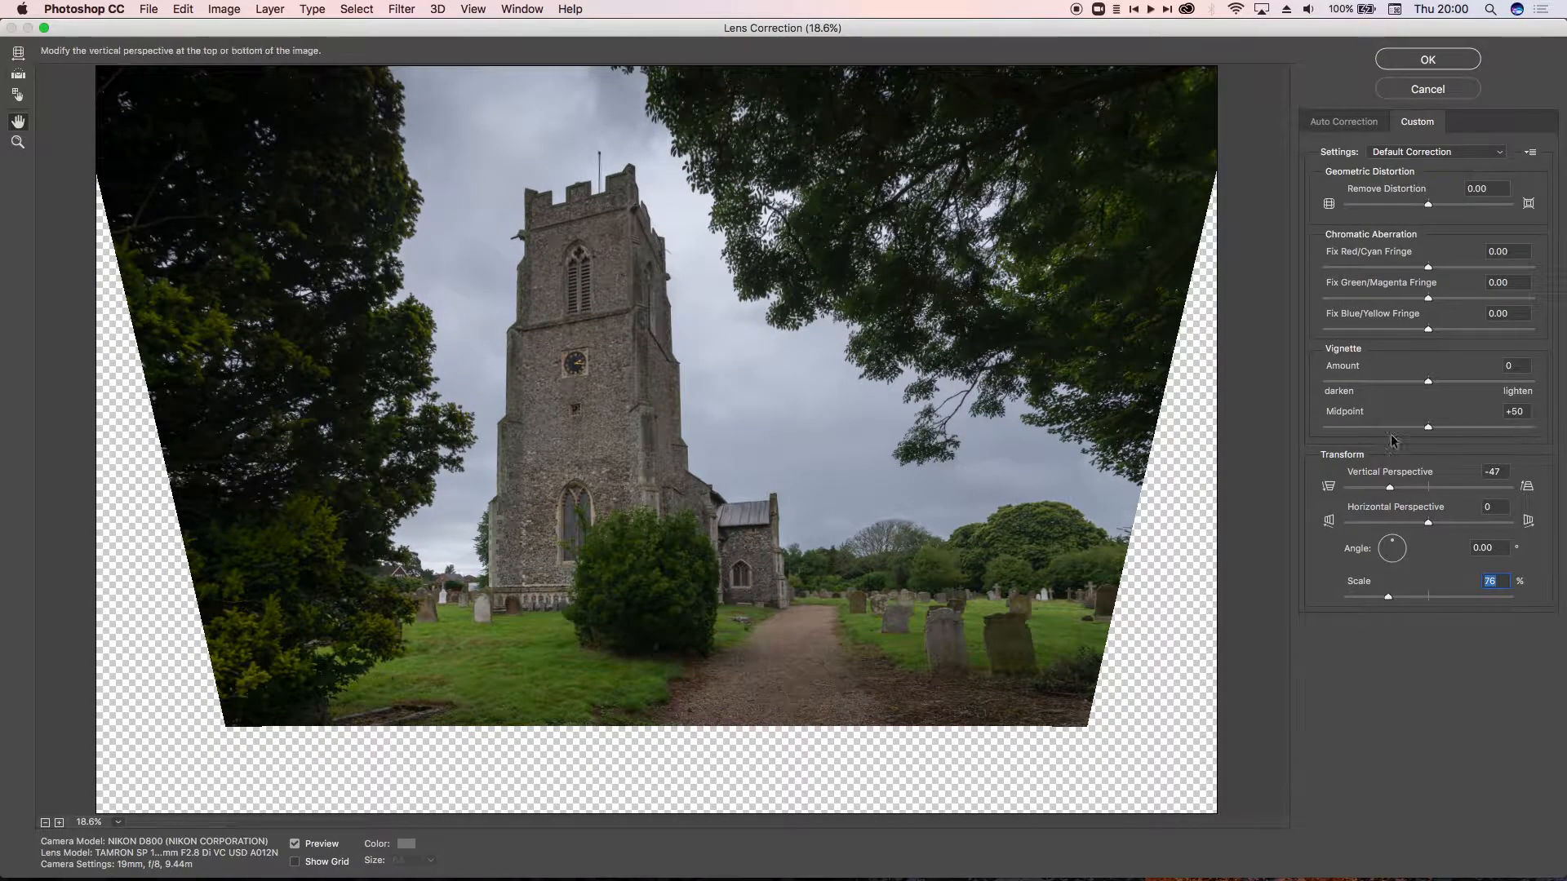
pyautogui.click(1428, 61)
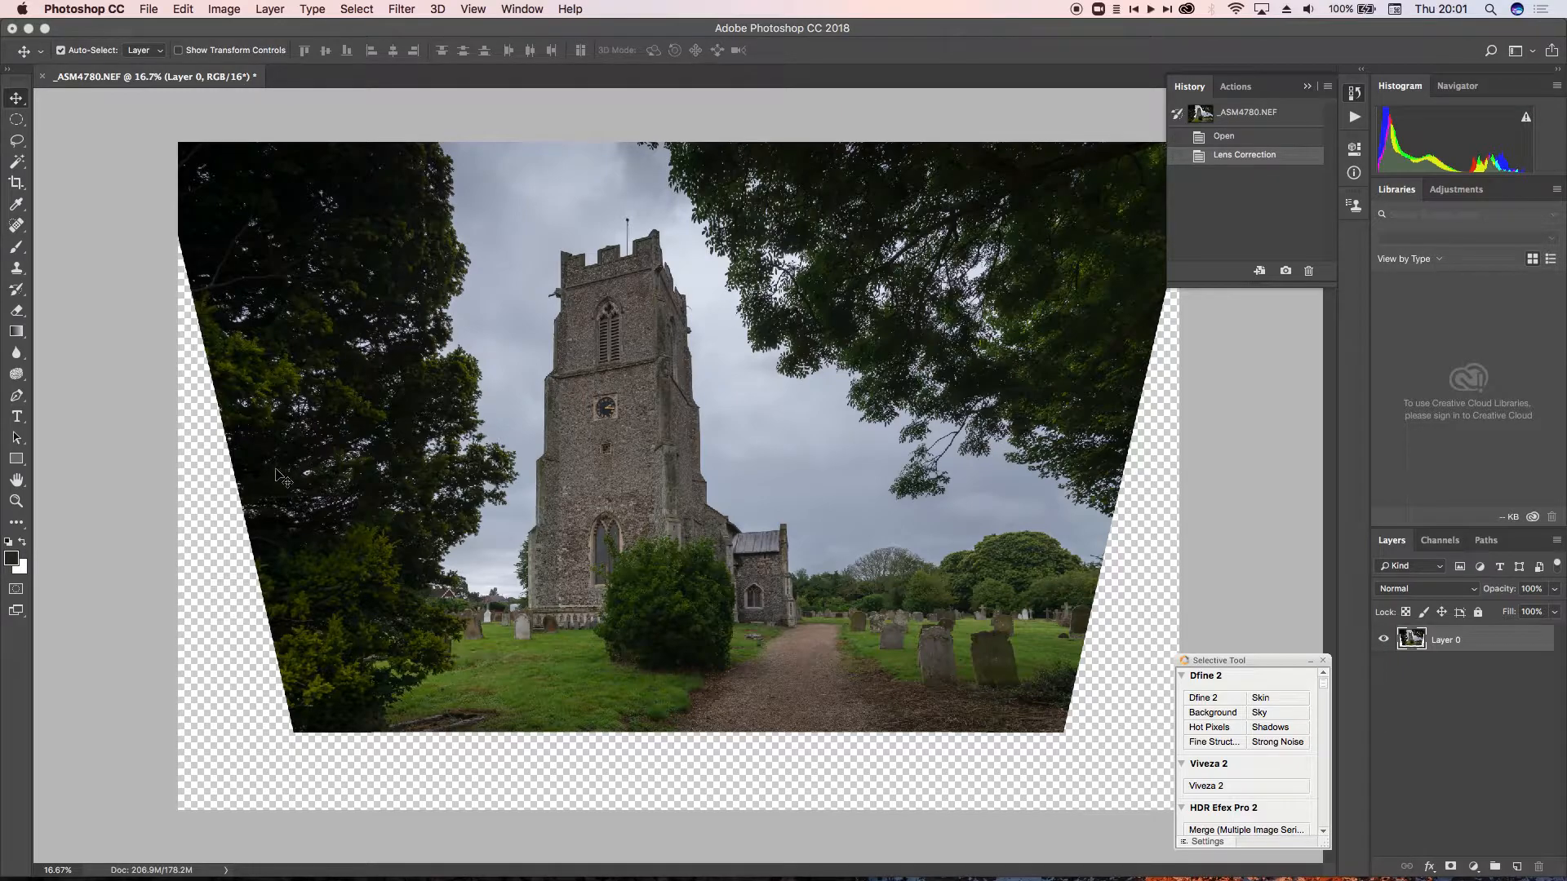
# Step: Try a 1:1 crop above the transparent lower strip with the tower nearer the centre, and revert to the Lens Correction state
pyautogui.click(16, 185)
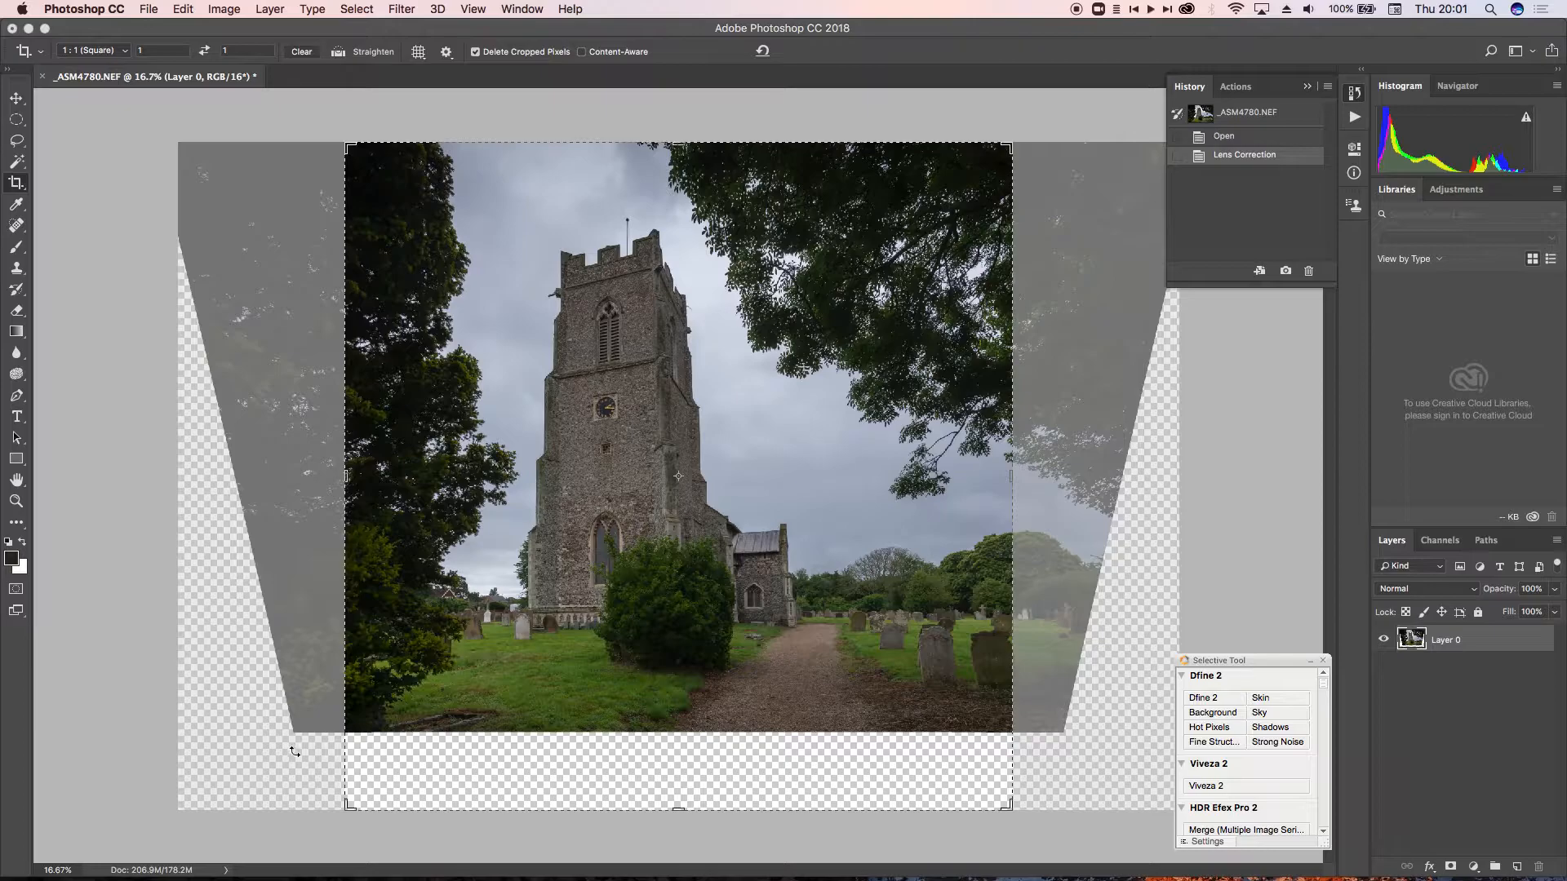
pyautogui.moveTo(342, 814); pyautogui.dragTo(374, 759)
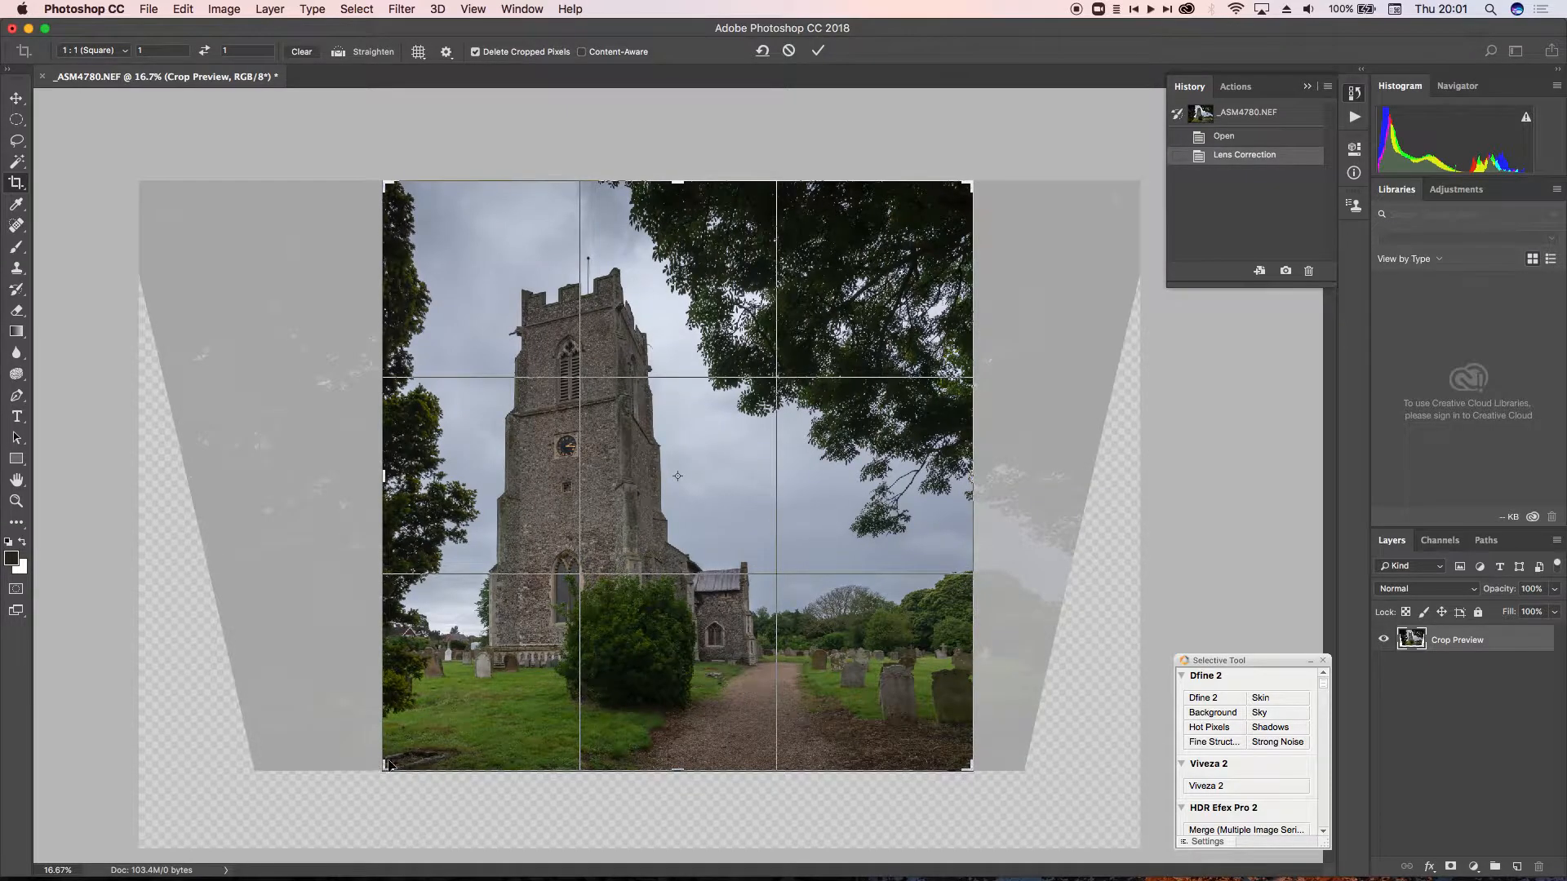
pyautogui.moveTo(622, 676); pyautogui.dragTo(668, 677)
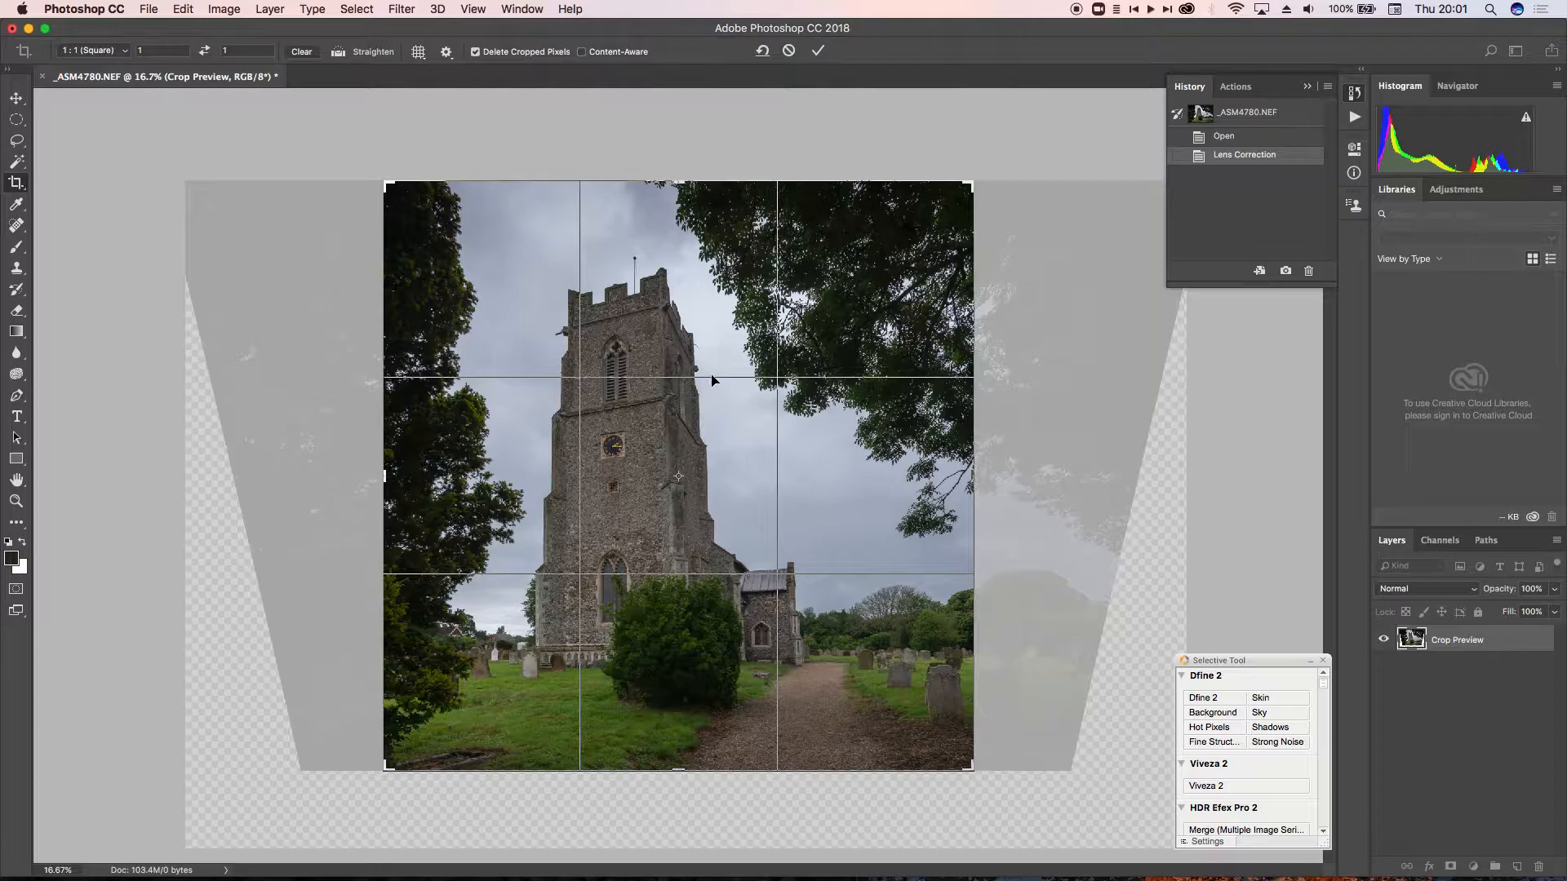
pyautogui.click(815, 51)
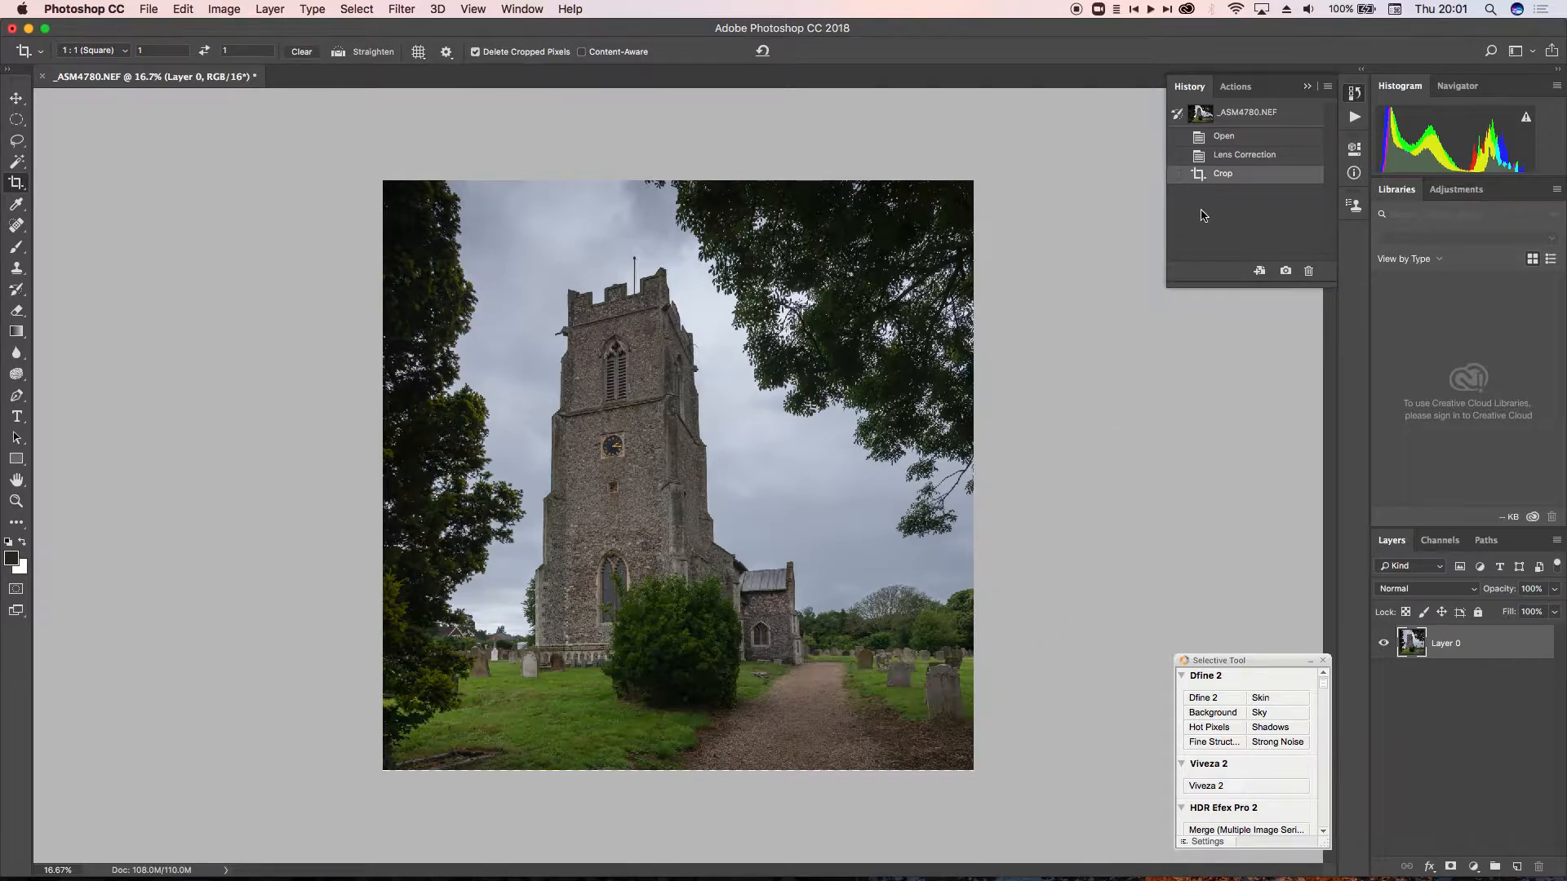
pyautogui.click(1233, 162)
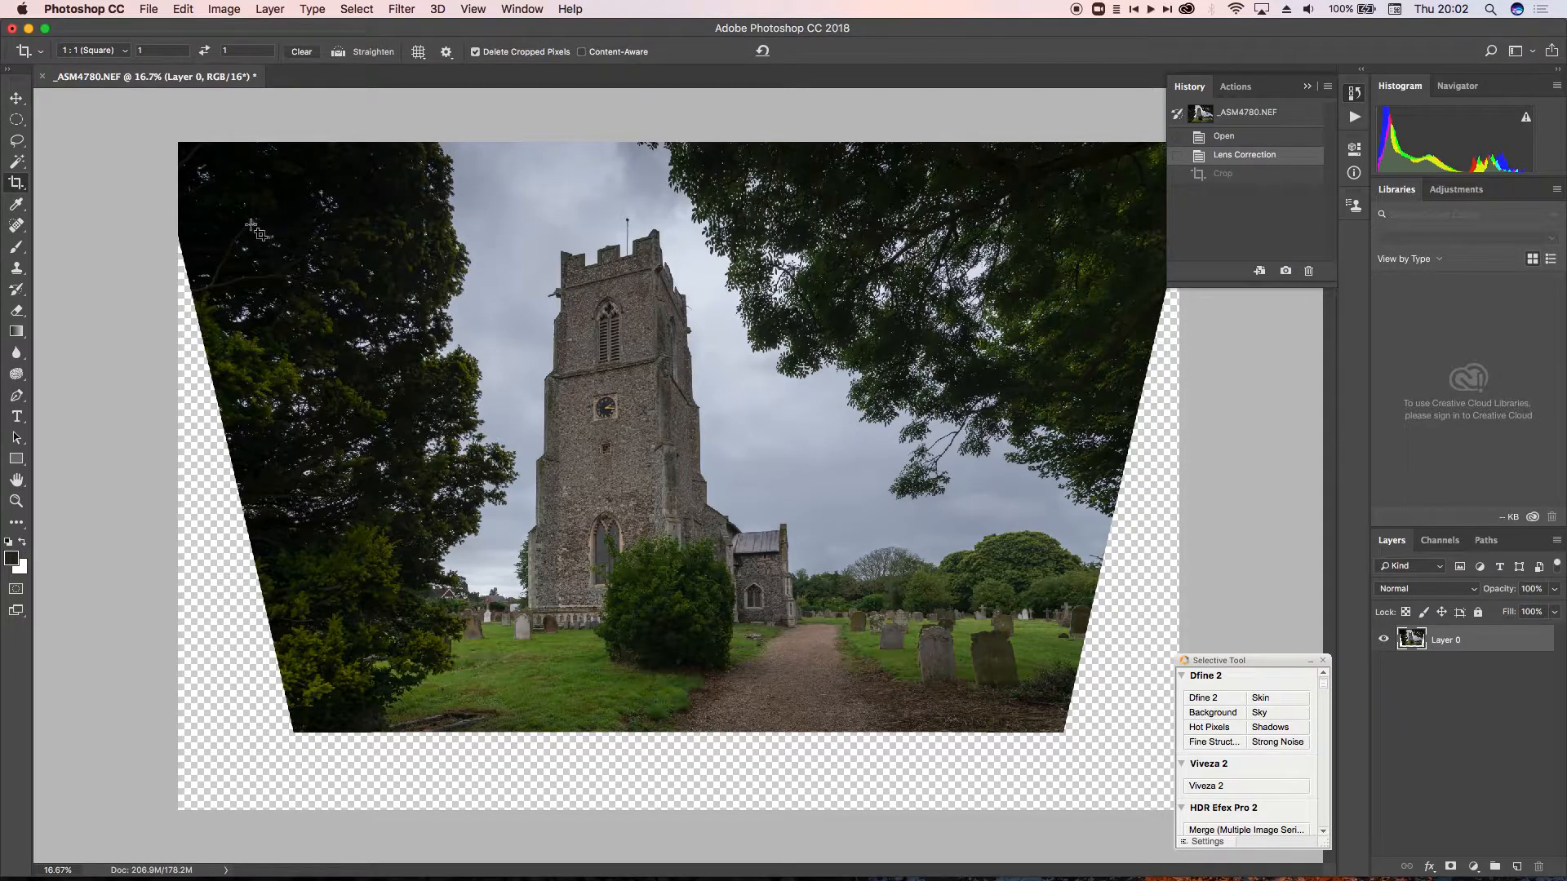
# Step: Crop the image to a 1:1 square around the tower, excluding the transparent area along the lower edge
pyautogui.click(326, 237)
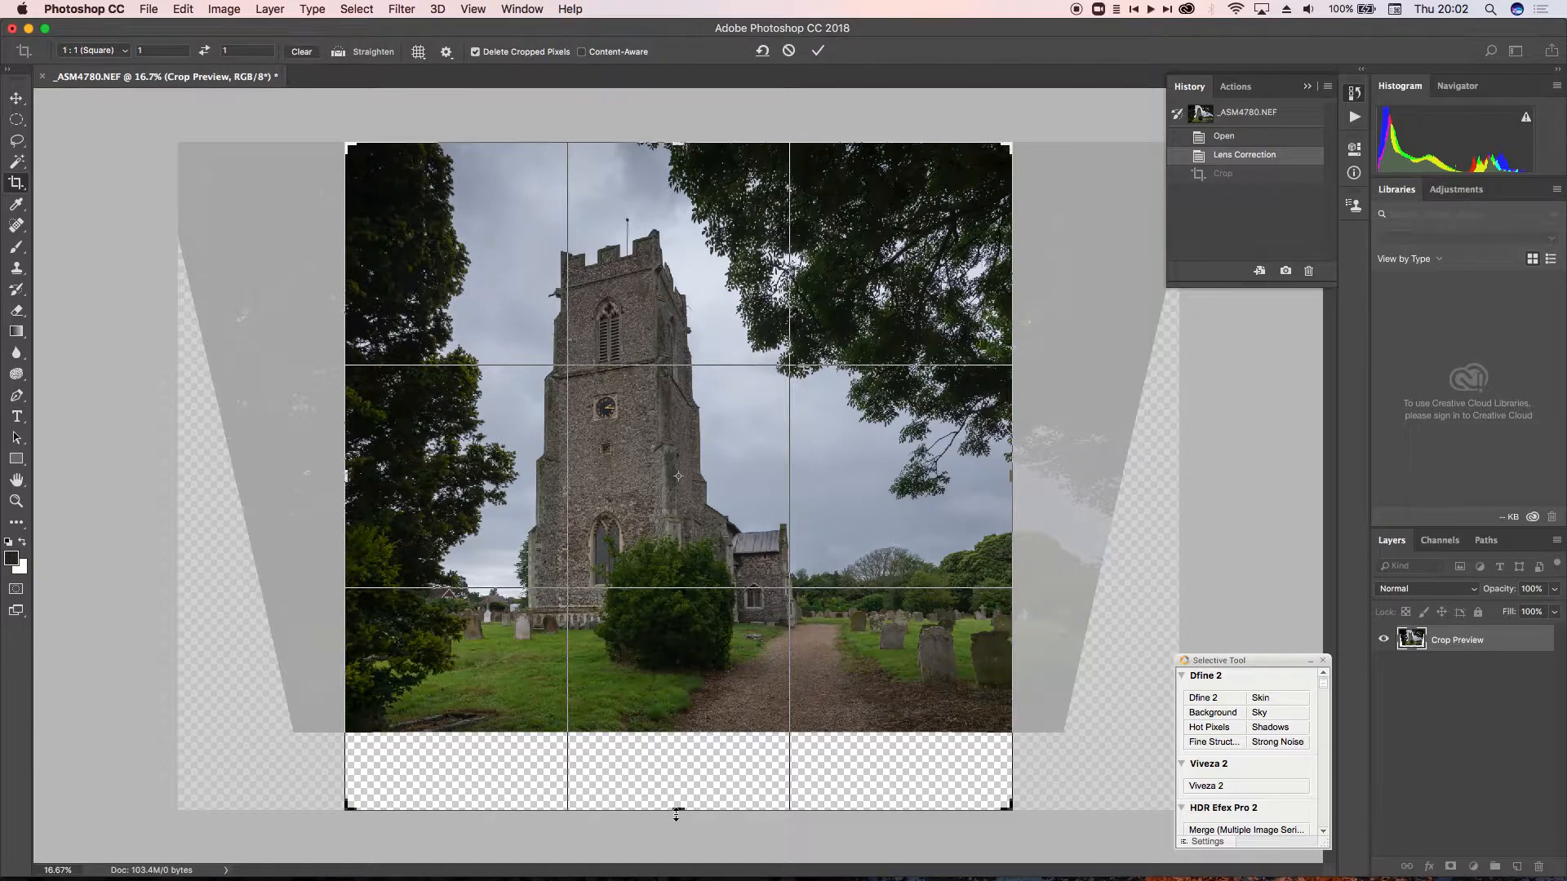
pyautogui.moveTo(678, 810); pyautogui.dragTo(681, 766)
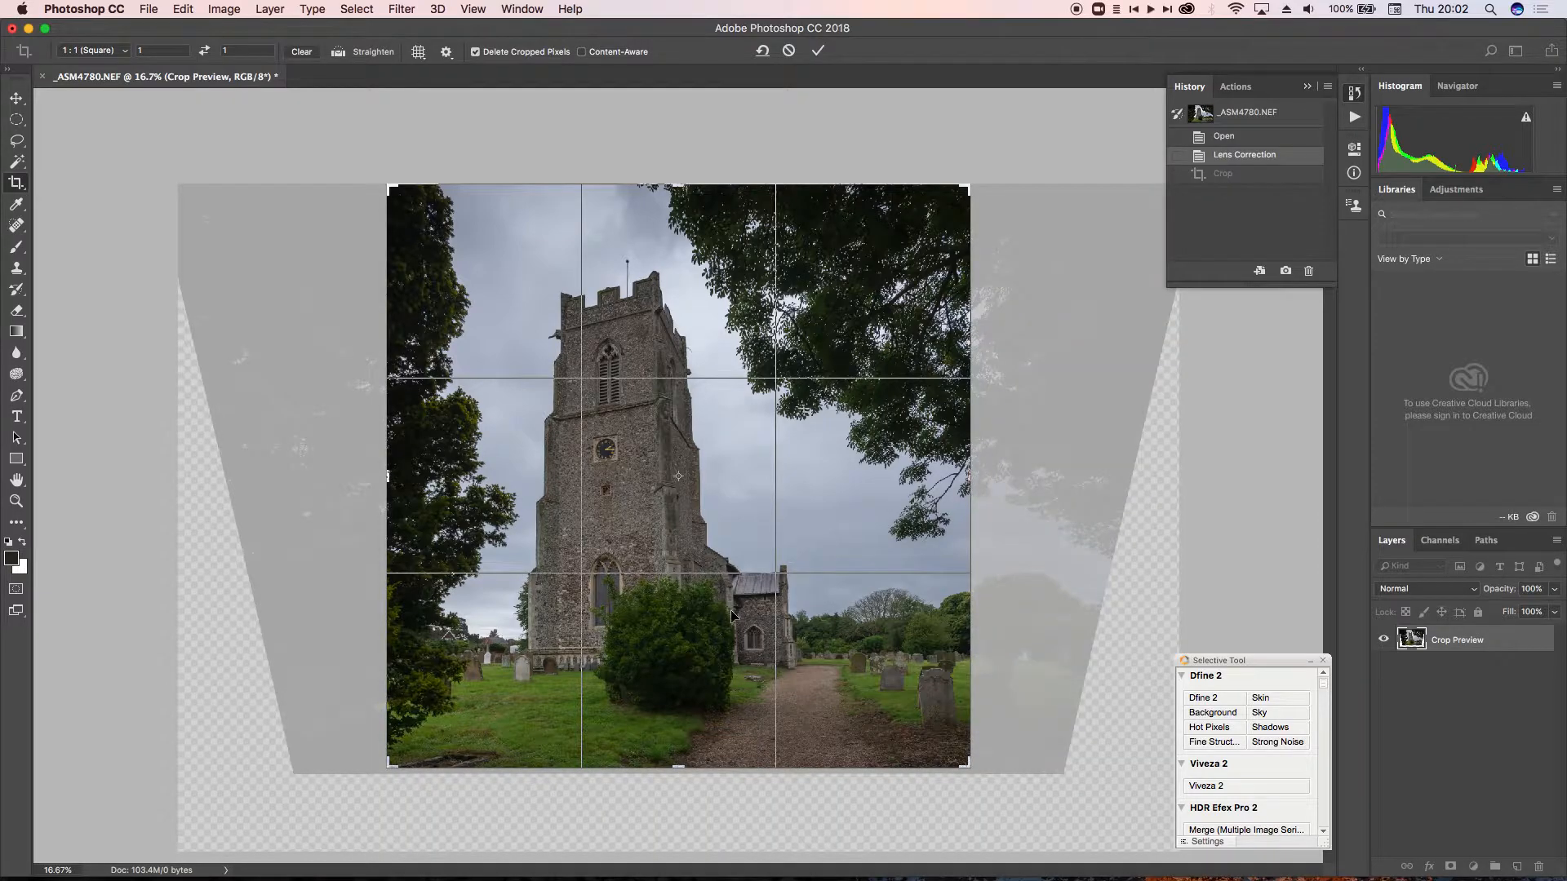
pyautogui.moveTo(756, 601); pyautogui.dragTo(760, 602)
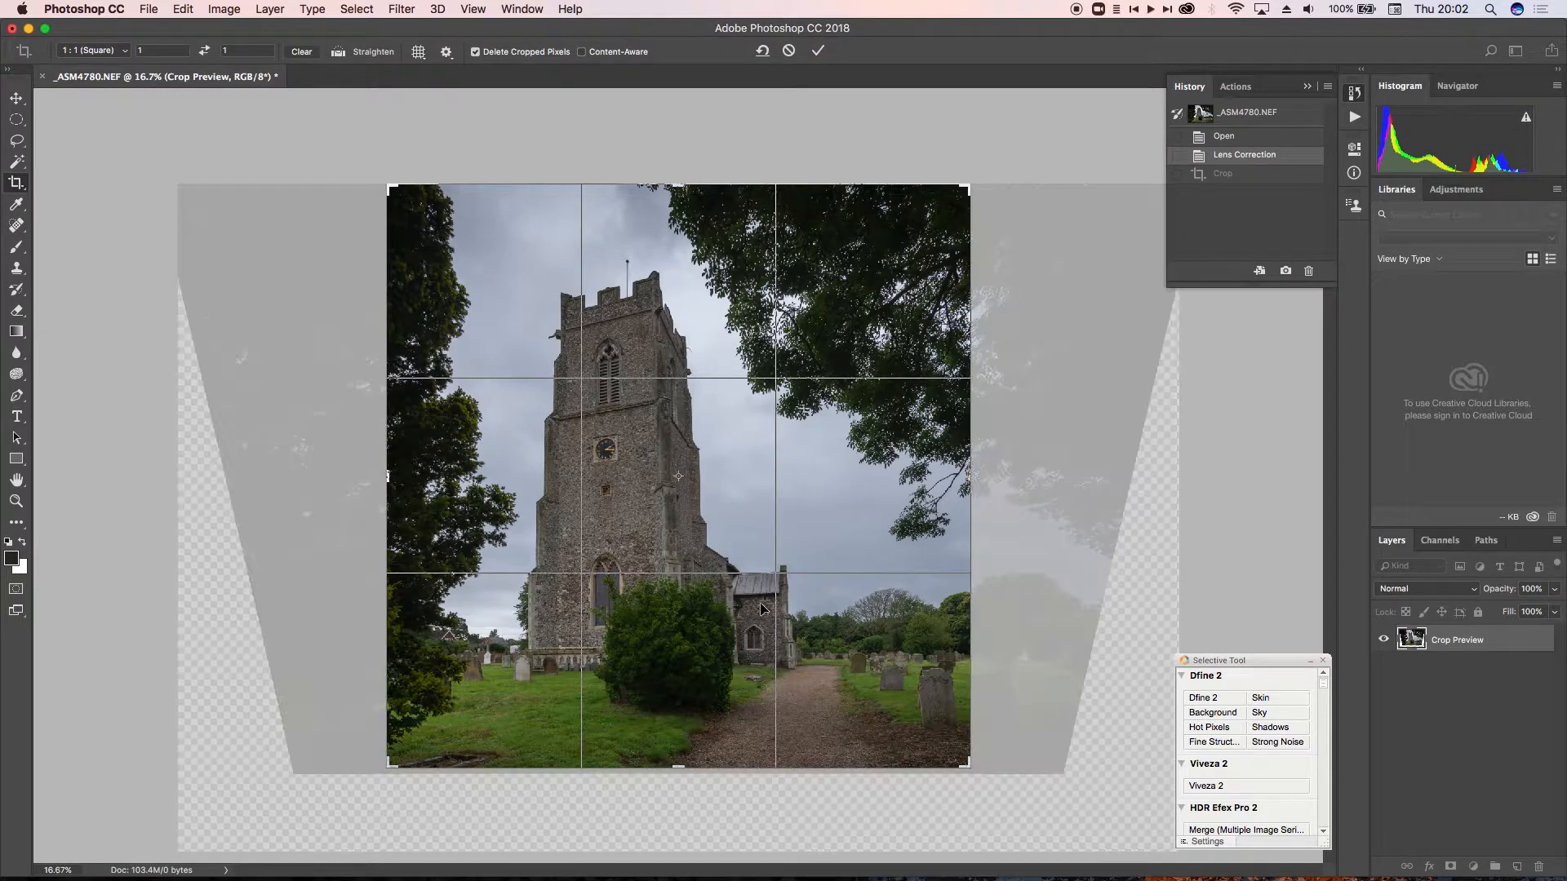
pyautogui.click(819, 52)
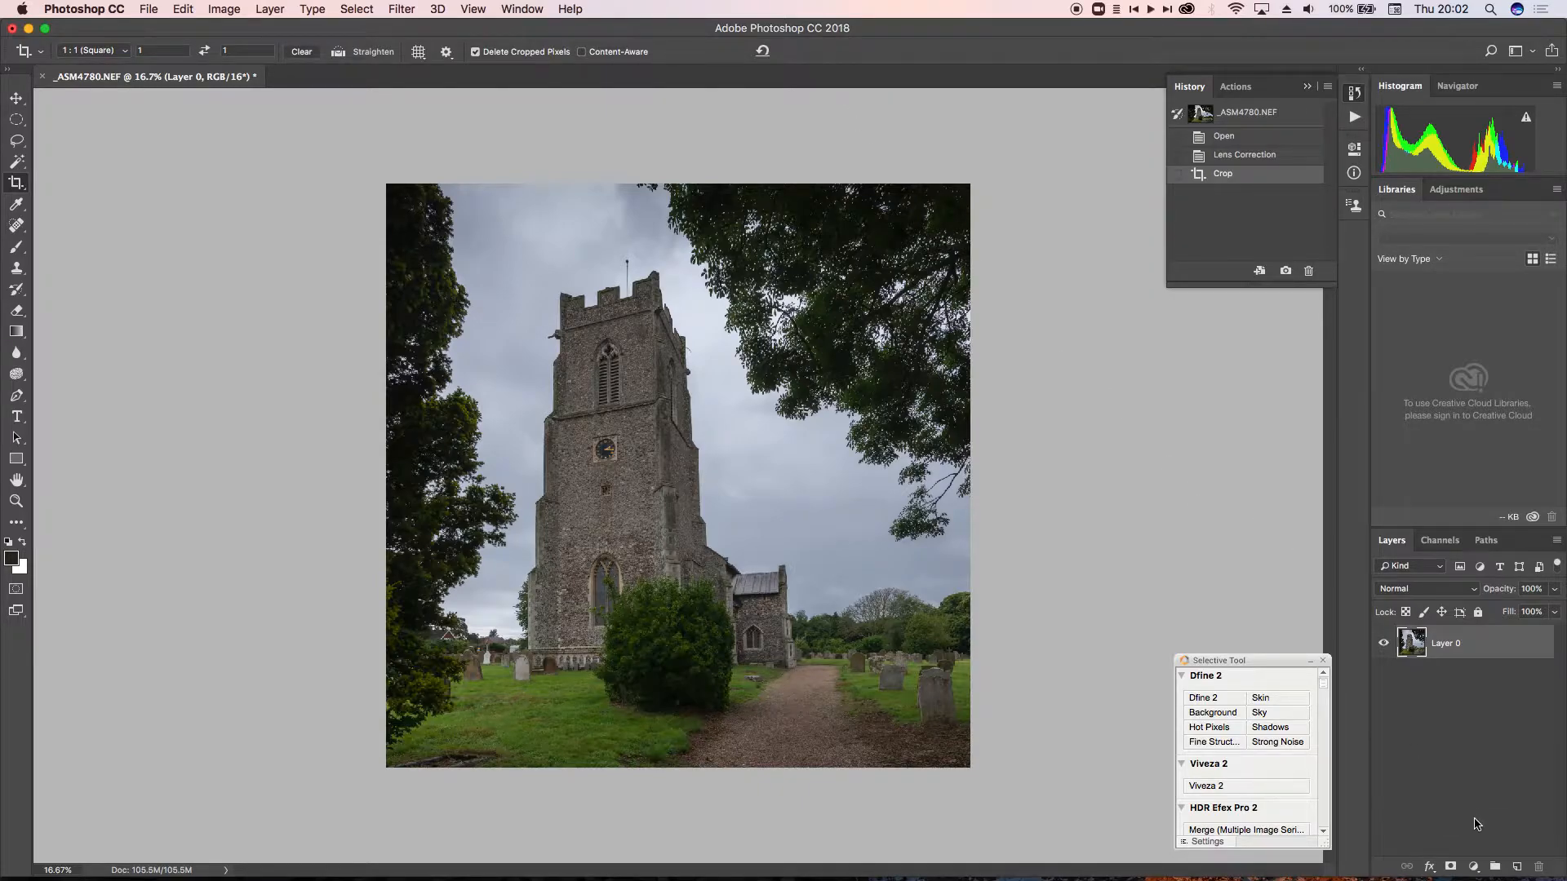
# Step: Add a Black & White adjustment layer and darken the sky with Blues at -64 and Cyans at -46
pyautogui.click(1473, 866)
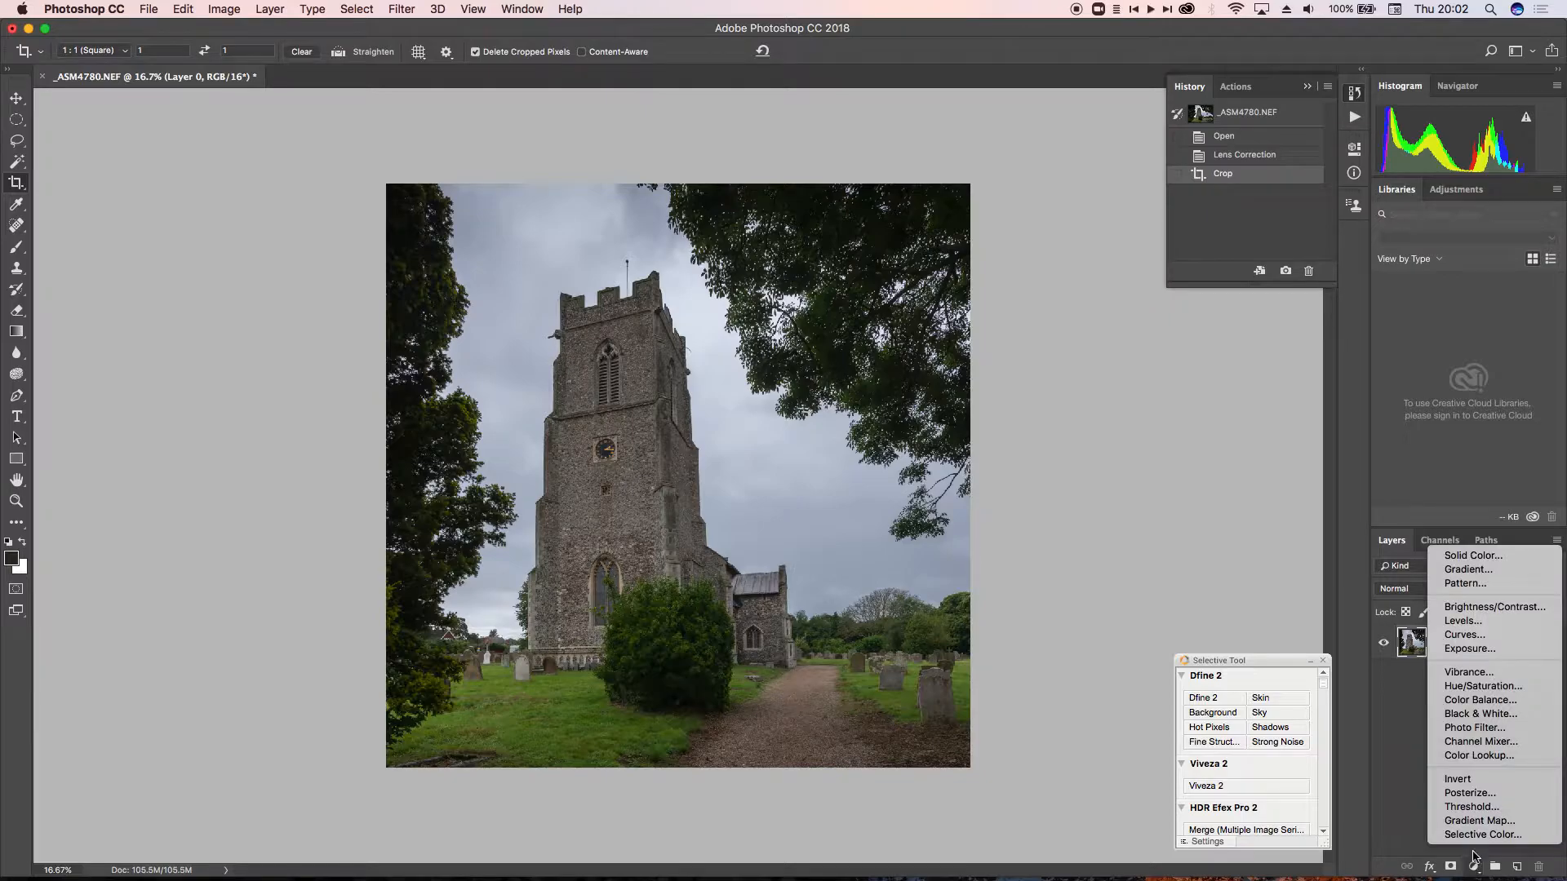
pyautogui.click(1482, 714)
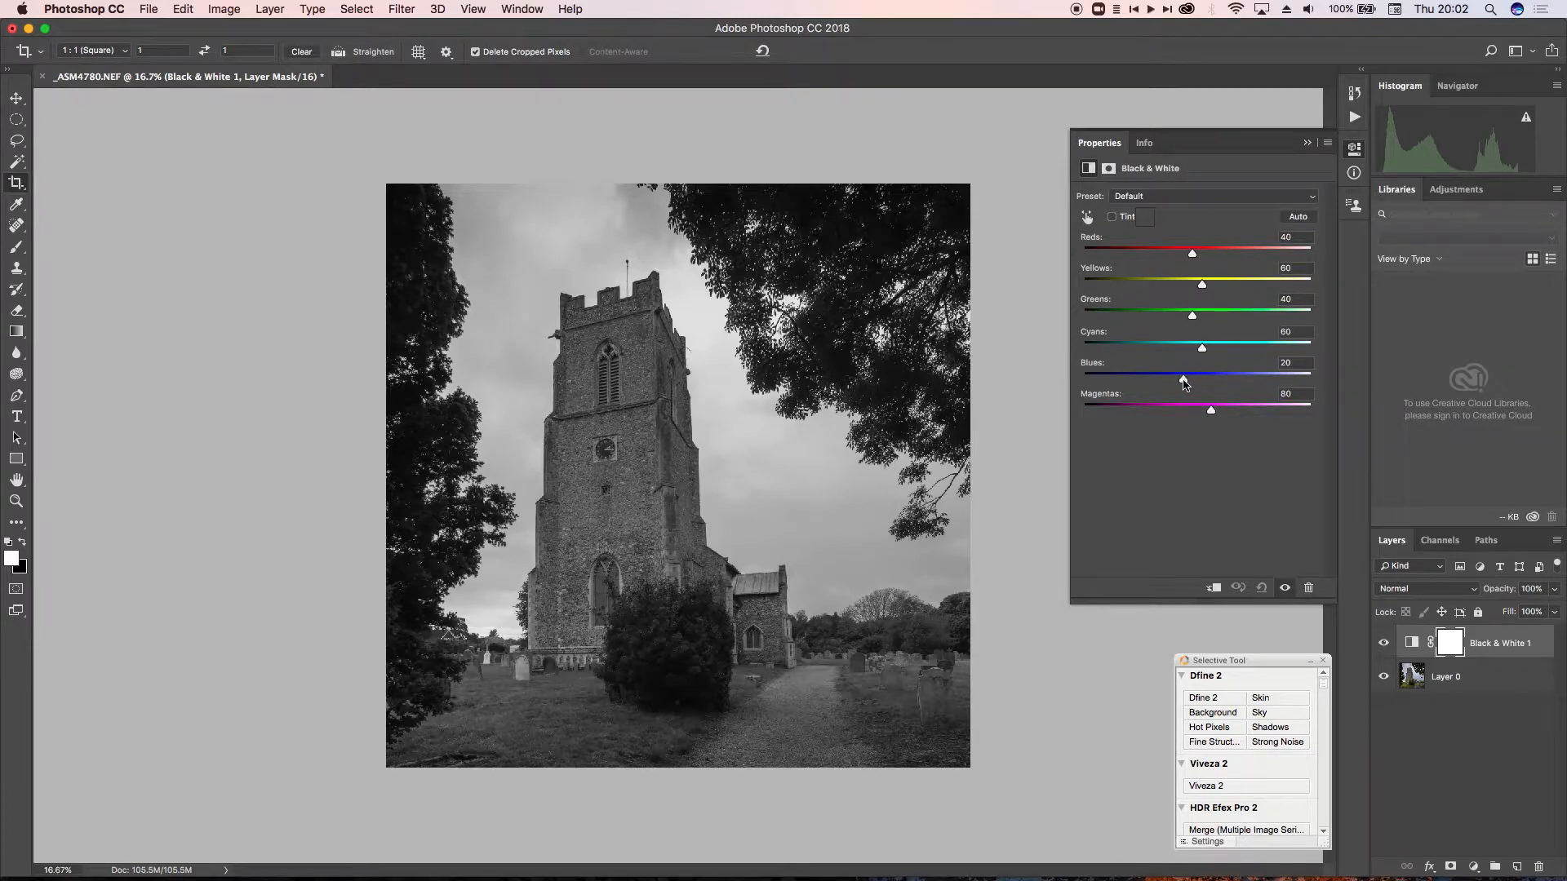
pyautogui.moveTo(1182, 381); pyautogui.dragTo(1154, 346)
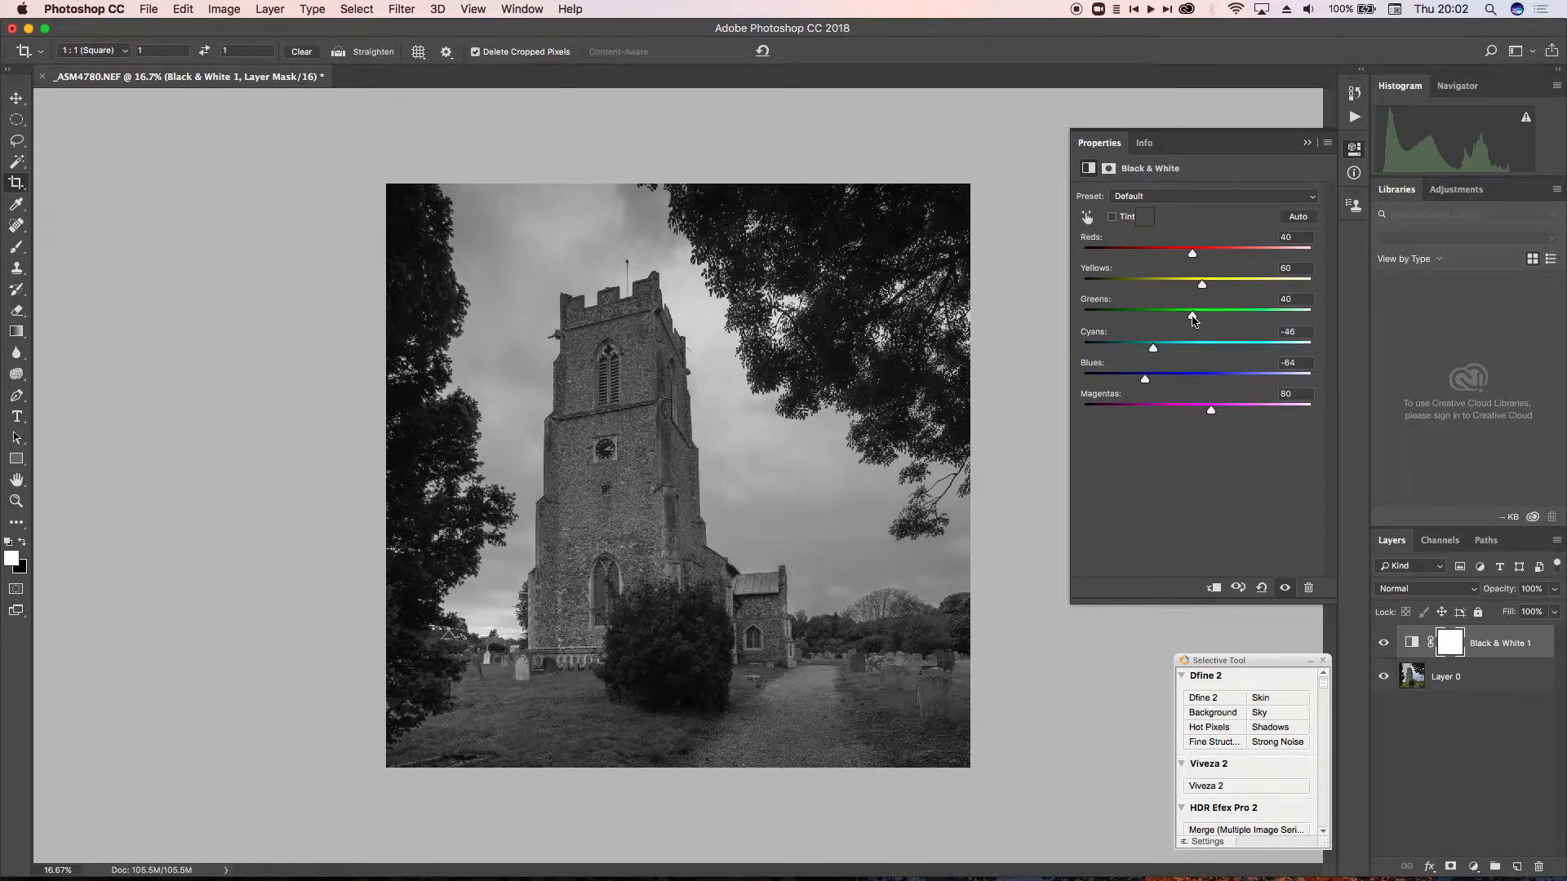
# Step: Brighten the foliage, grass and stonework in the Black & White adjustment with Greens 234, Yellows 246 and Reds 125
pyautogui.moveTo(1193, 320); pyautogui.dragTo(1283, 325)
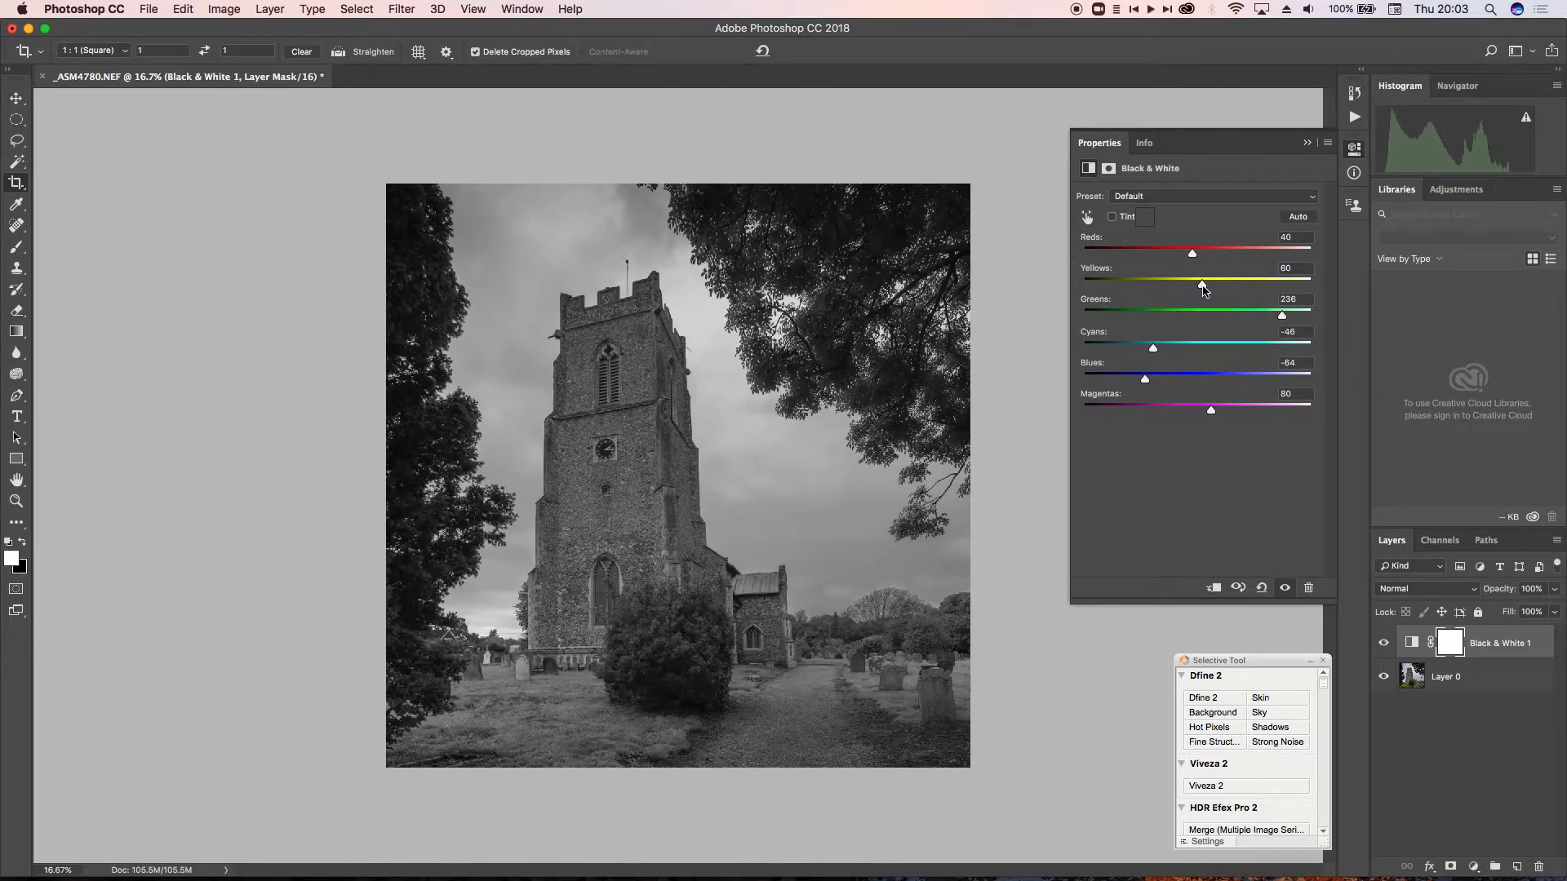
pyautogui.moveTo(1204, 288); pyautogui.dragTo(1282, 322)
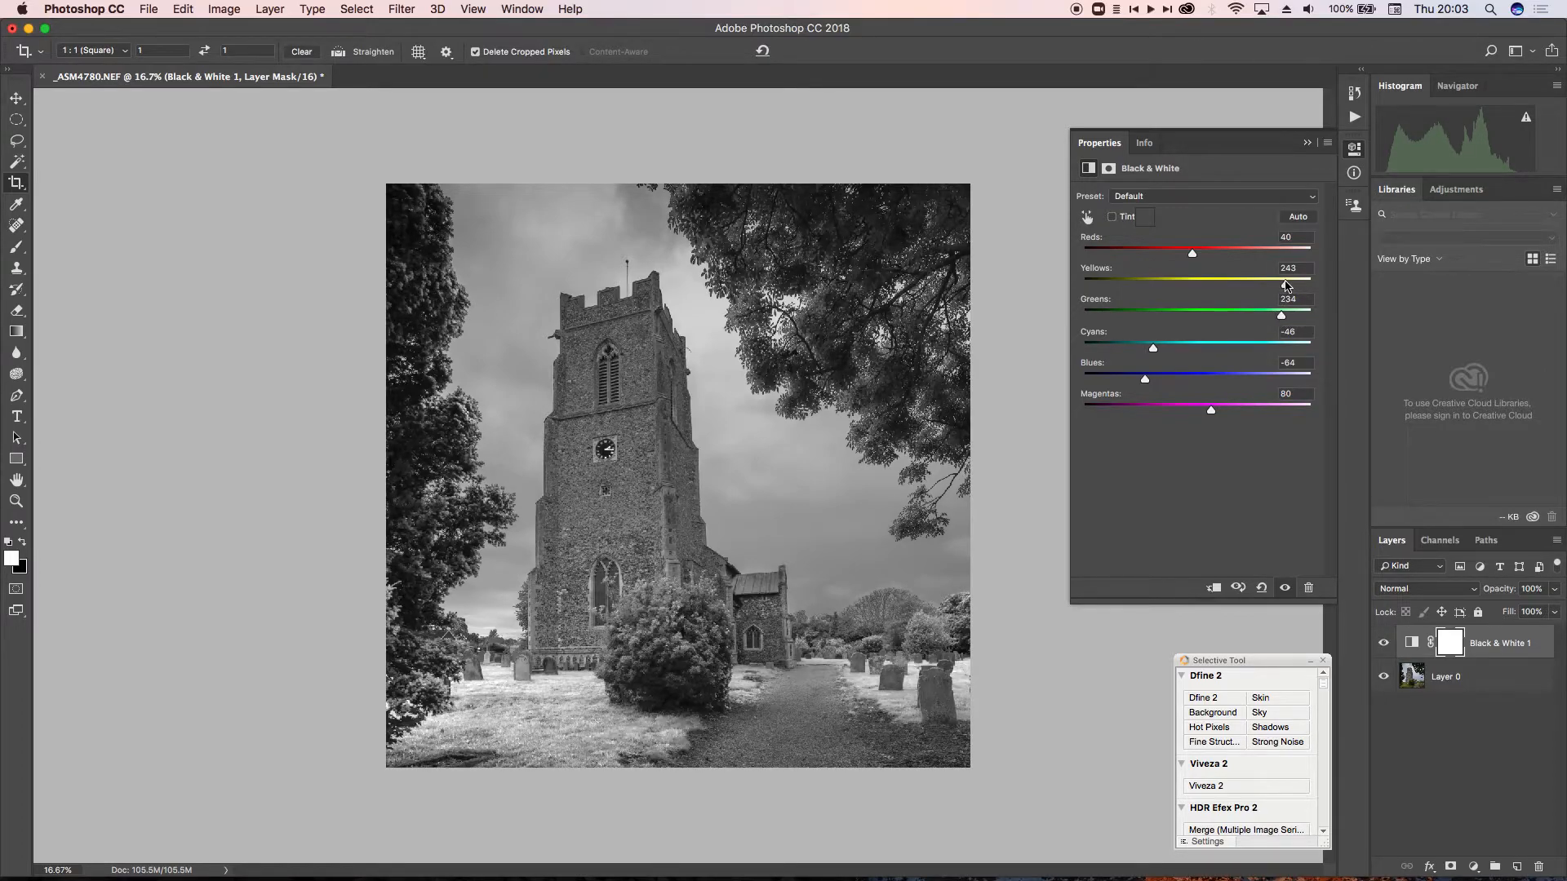
pyautogui.moveTo(1286, 286); pyautogui.dragTo(1288, 287)
pyautogui.moveTo(1193, 256); pyautogui.dragTo(1233, 257)
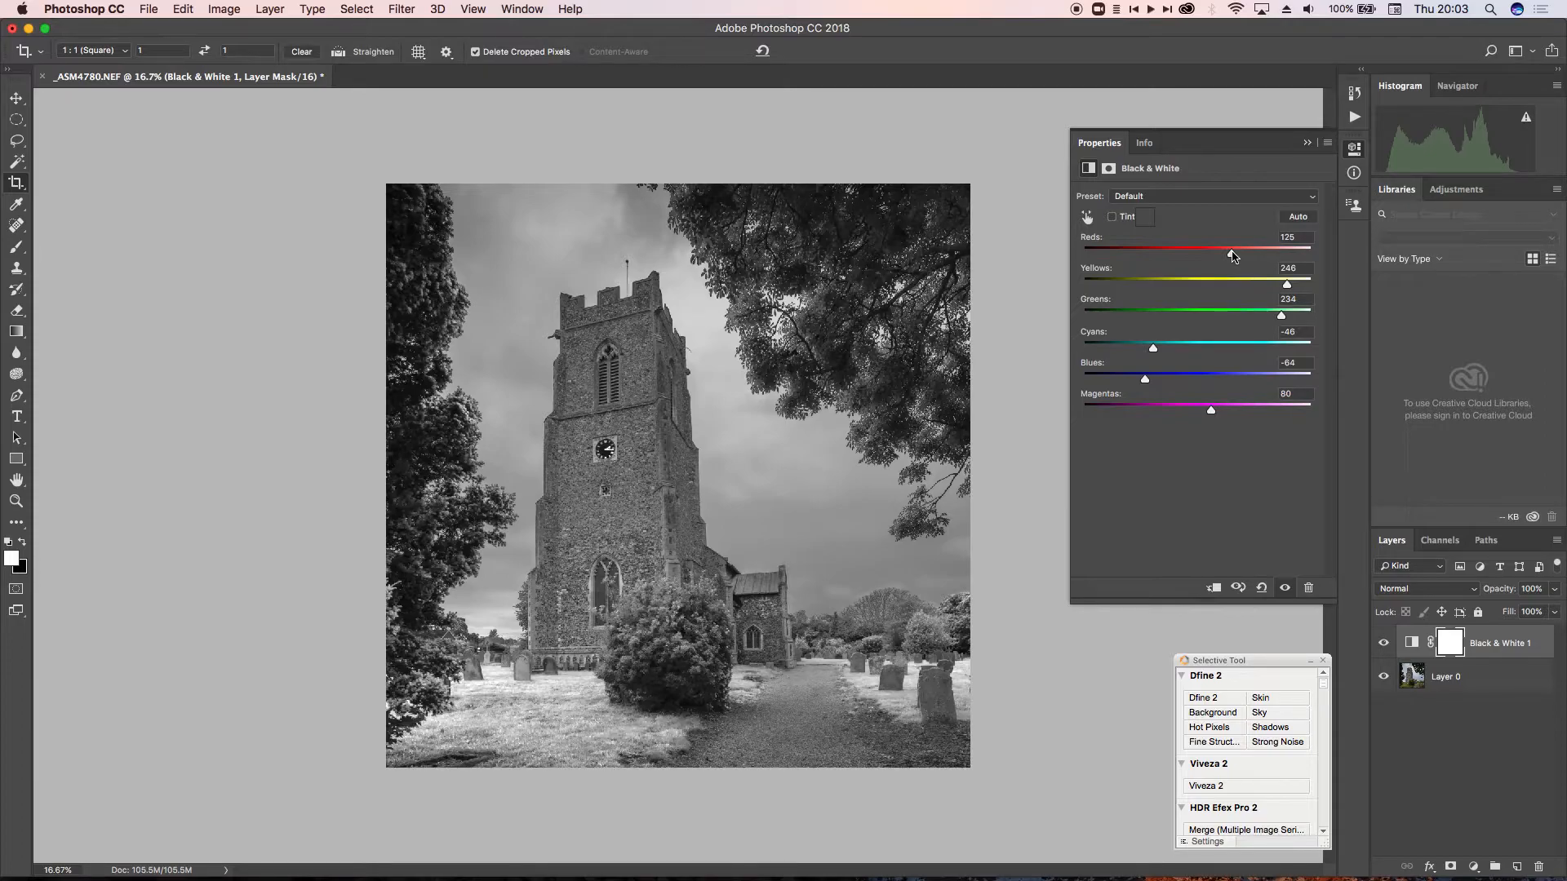
# Step: Collapse the adjustment properties and merge a copy of all visible layers into a new layer above the Black & White adjustment
pyautogui.click(1308, 143)
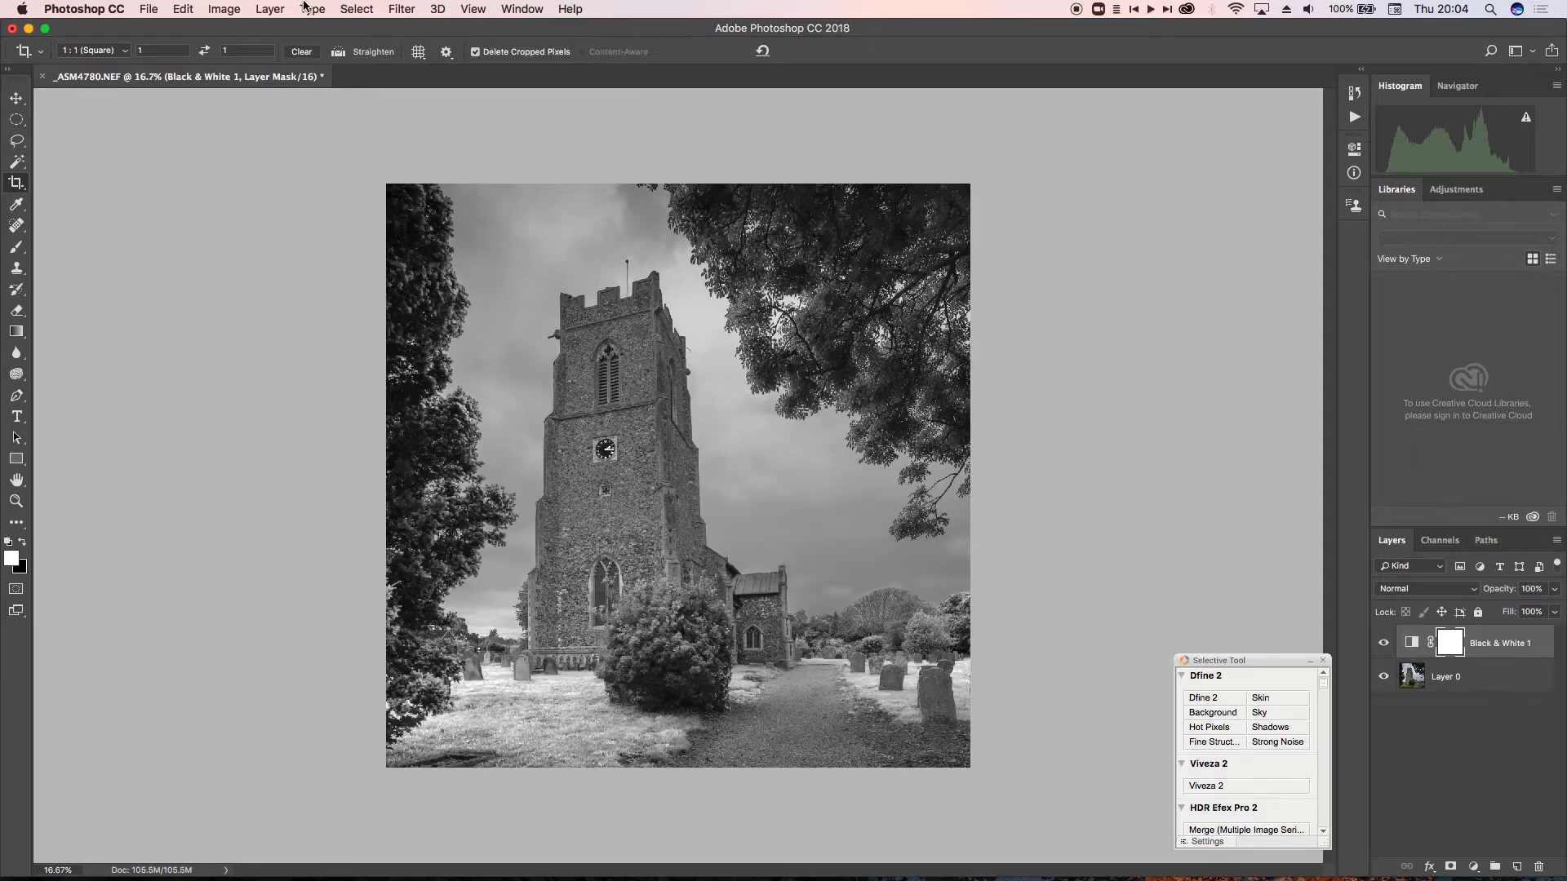
pyautogui.click(268, 10)
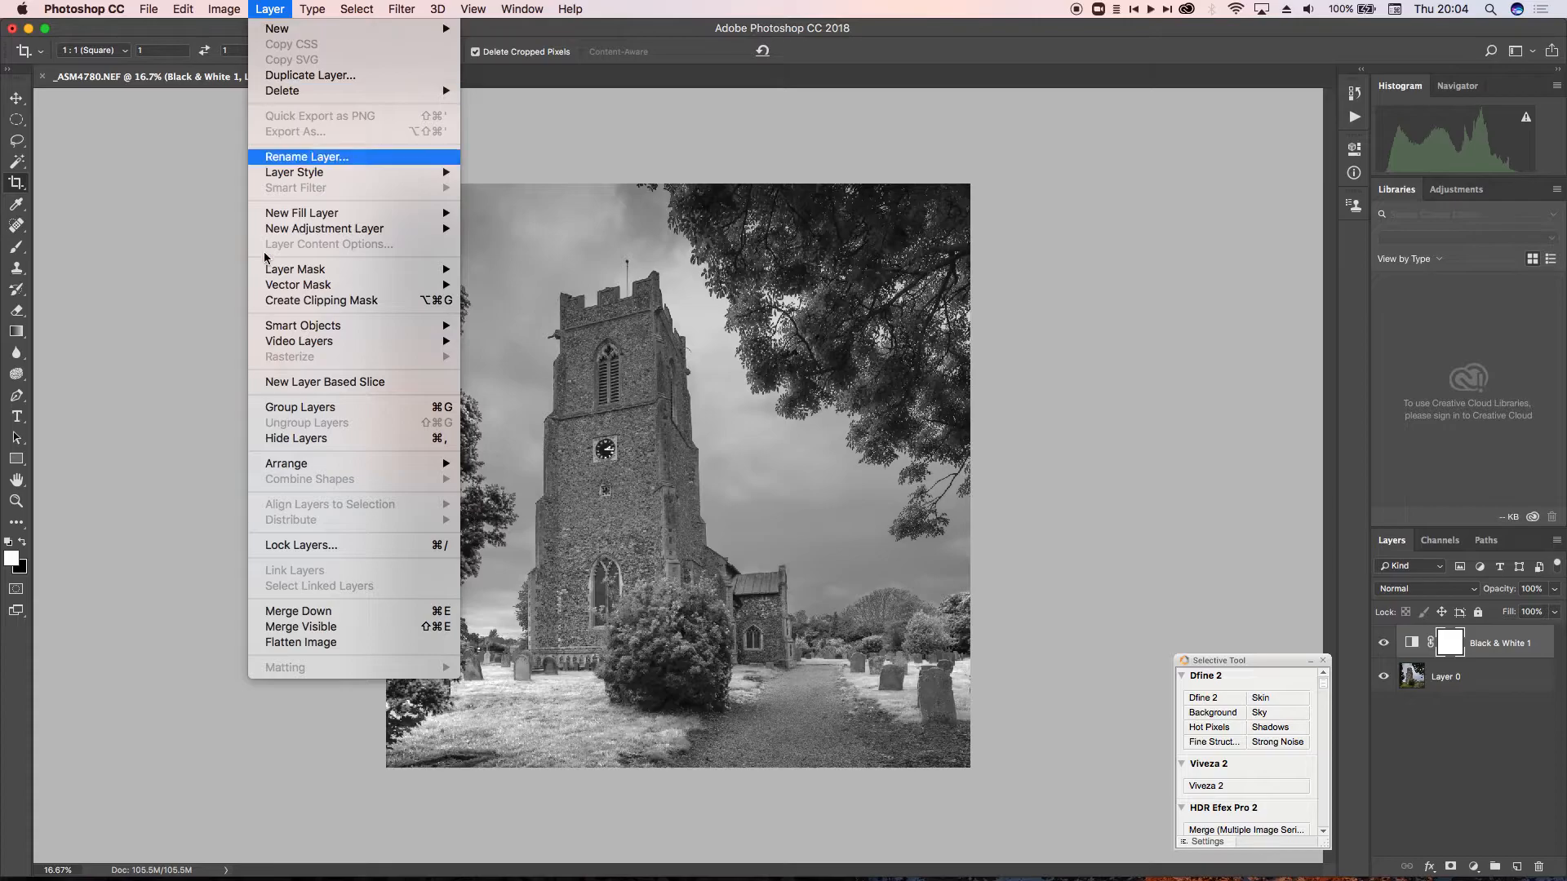
pyautogui.keyDown('alt'); pyautogui.click(310, 627); pyautogui.keyUp('alt')
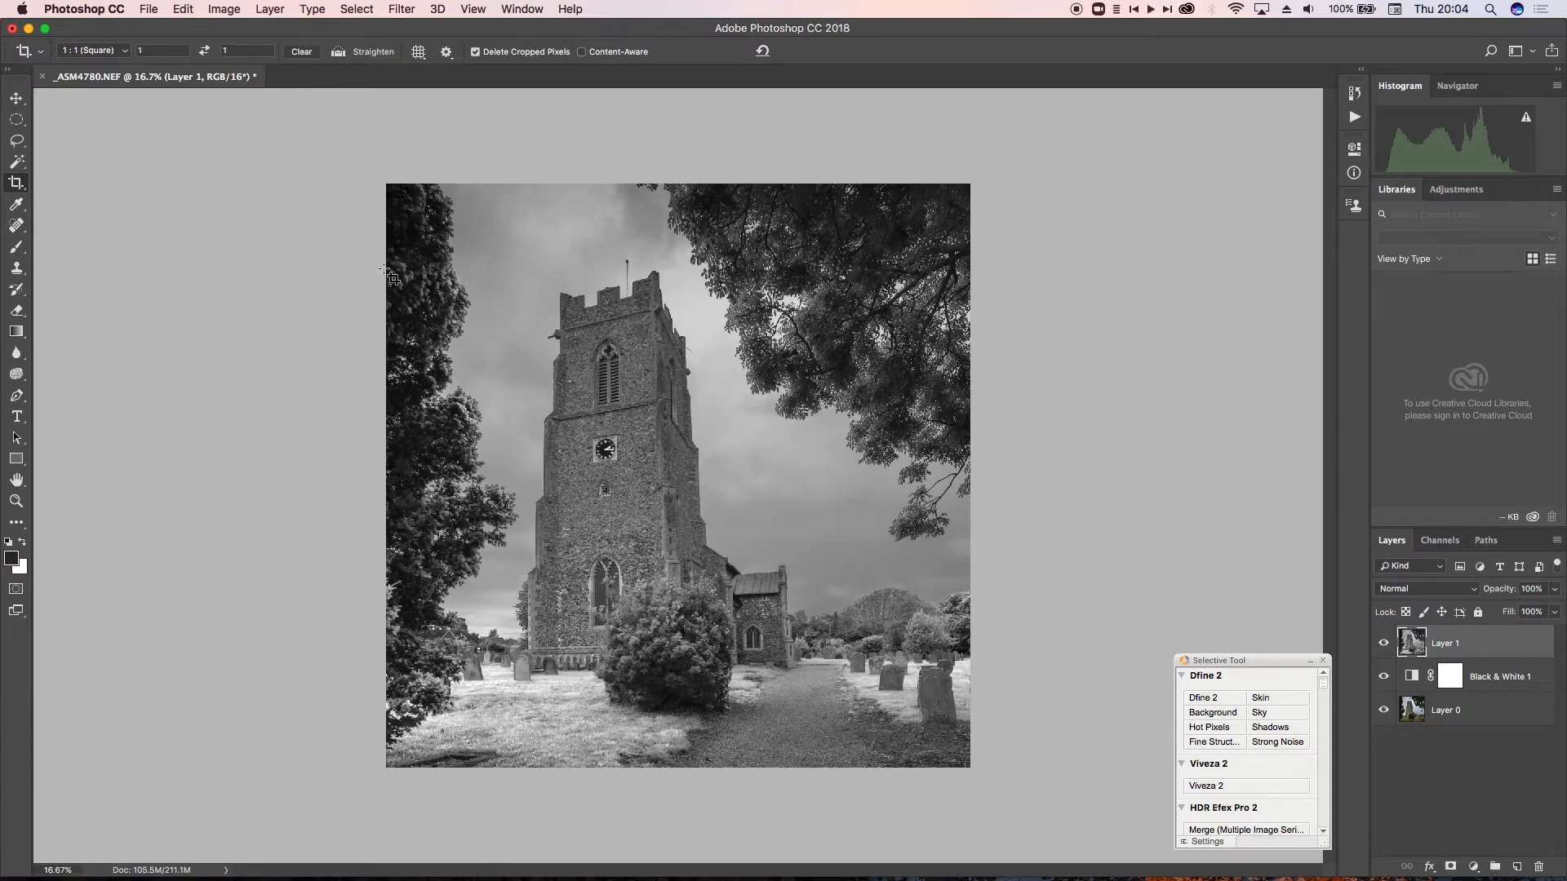
# Step: Open the merged layer in the Camera Raw Filter and raise Clarity to +23
pyautogui.click(407, 10)
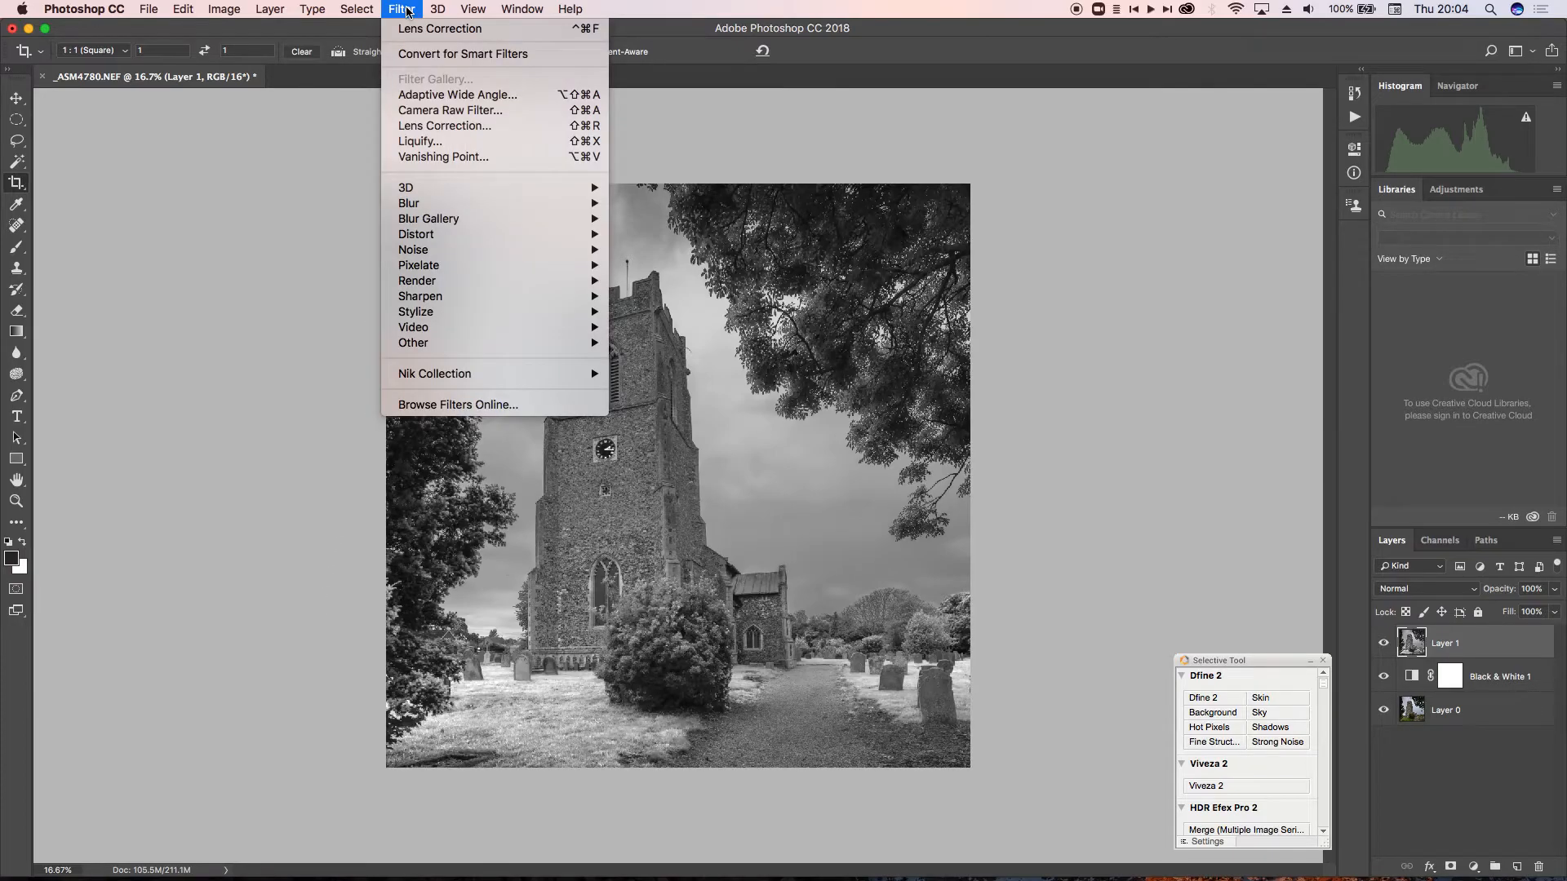
pyautogui.click(418, 112)
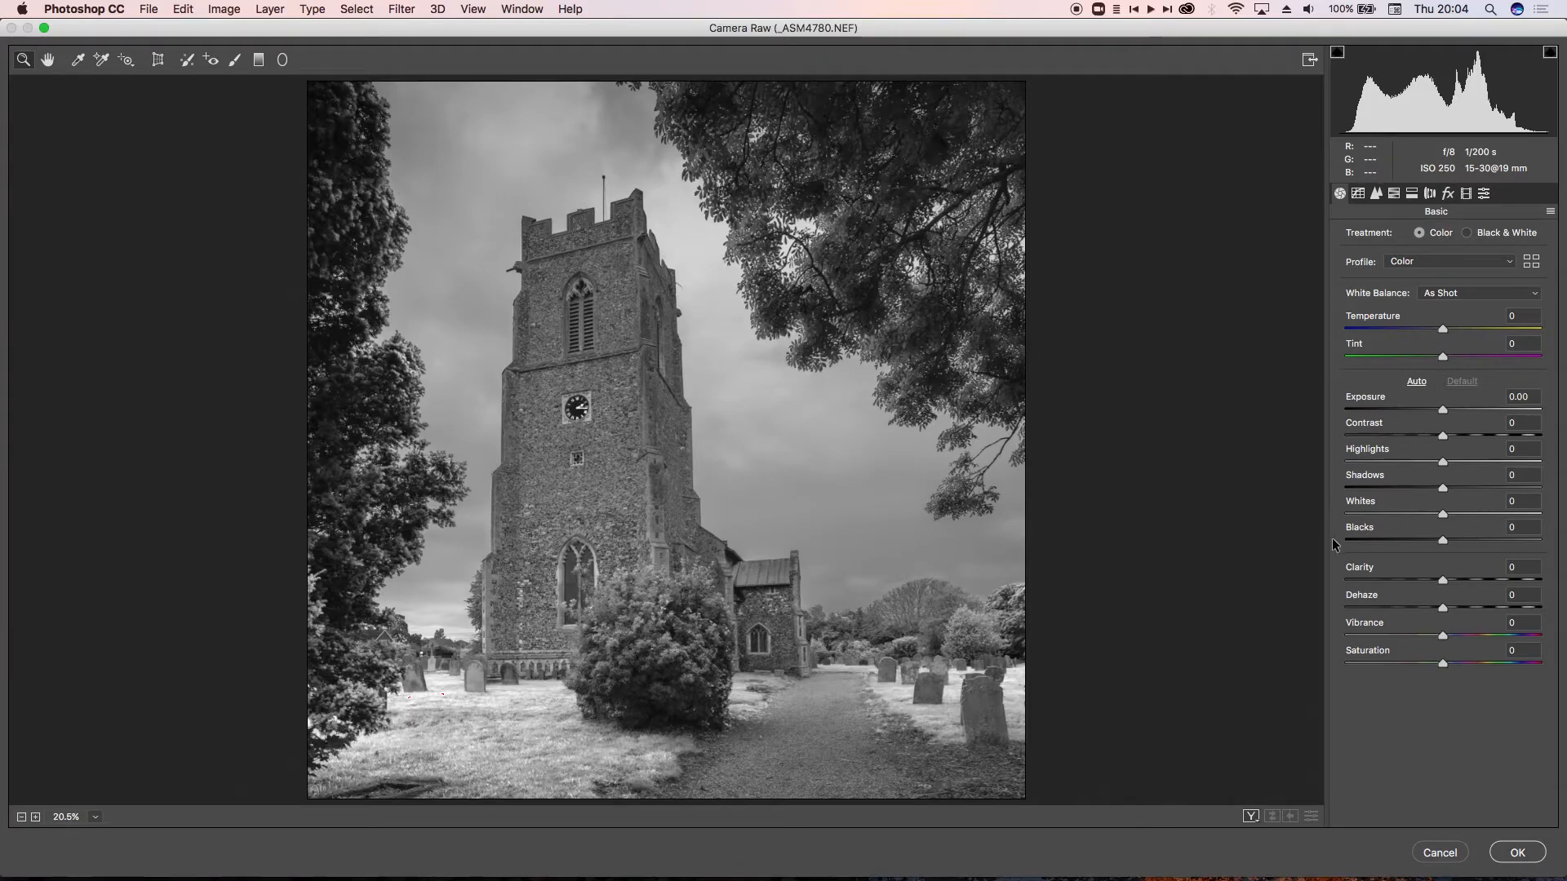
pyautogui.moveTo(1442, 577)
pyautogui.mouseDown()
pyautogui.moveTo(1495, 576)
pyautogui.moveTo(1462, 579)
pyautogui.mouseUp()
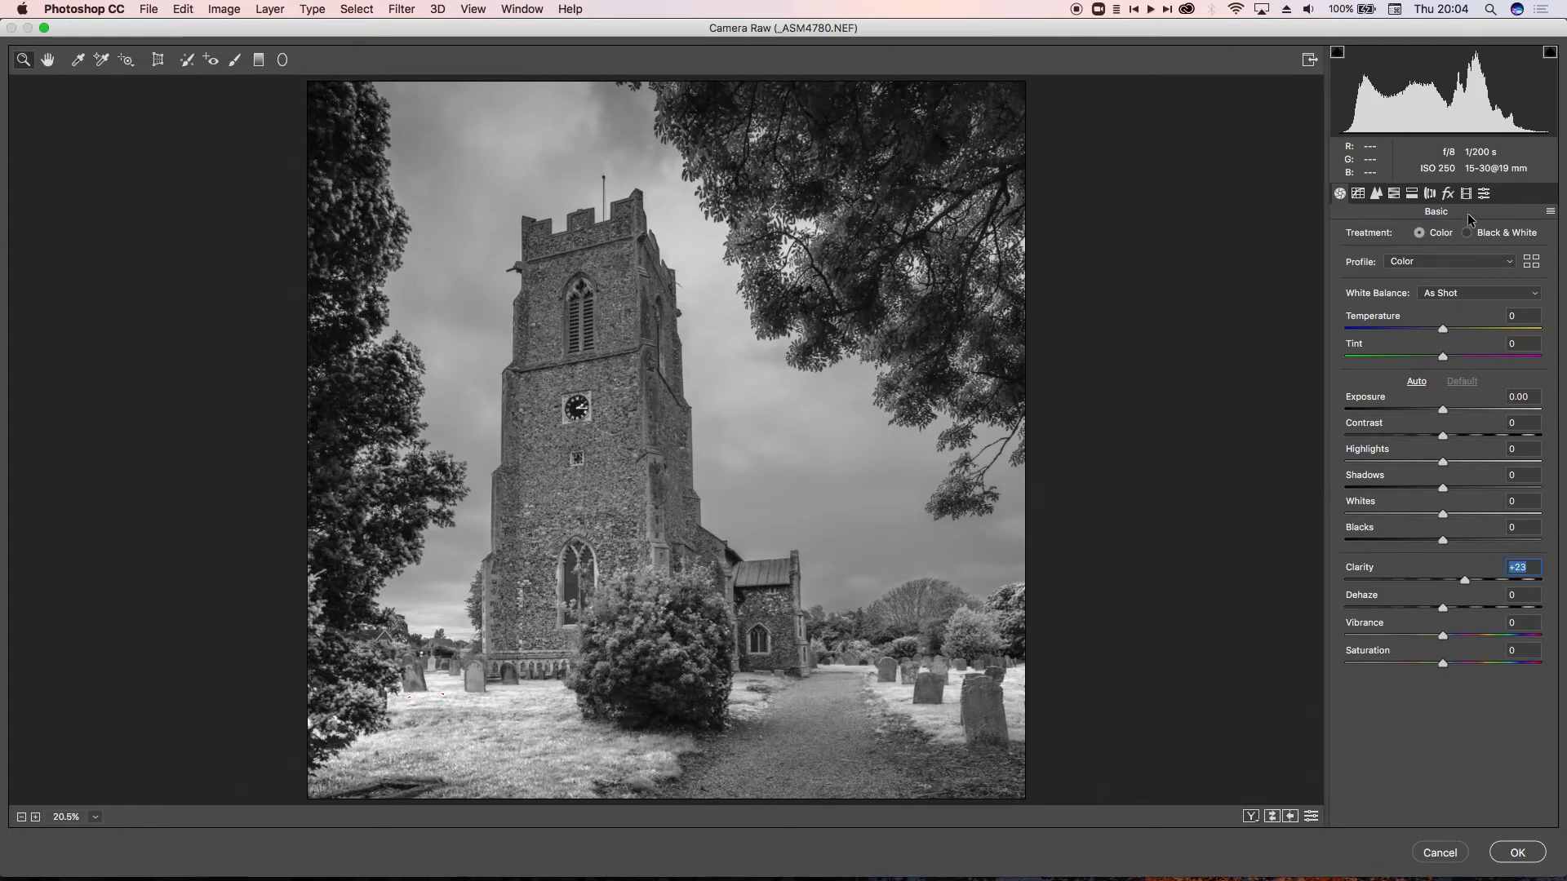
# Step: Add a Highlight Priority post-crop vignette with Amount -10 and apply the Camera Raw Filter to the merged layer
pyautogui.click(1448, 194)
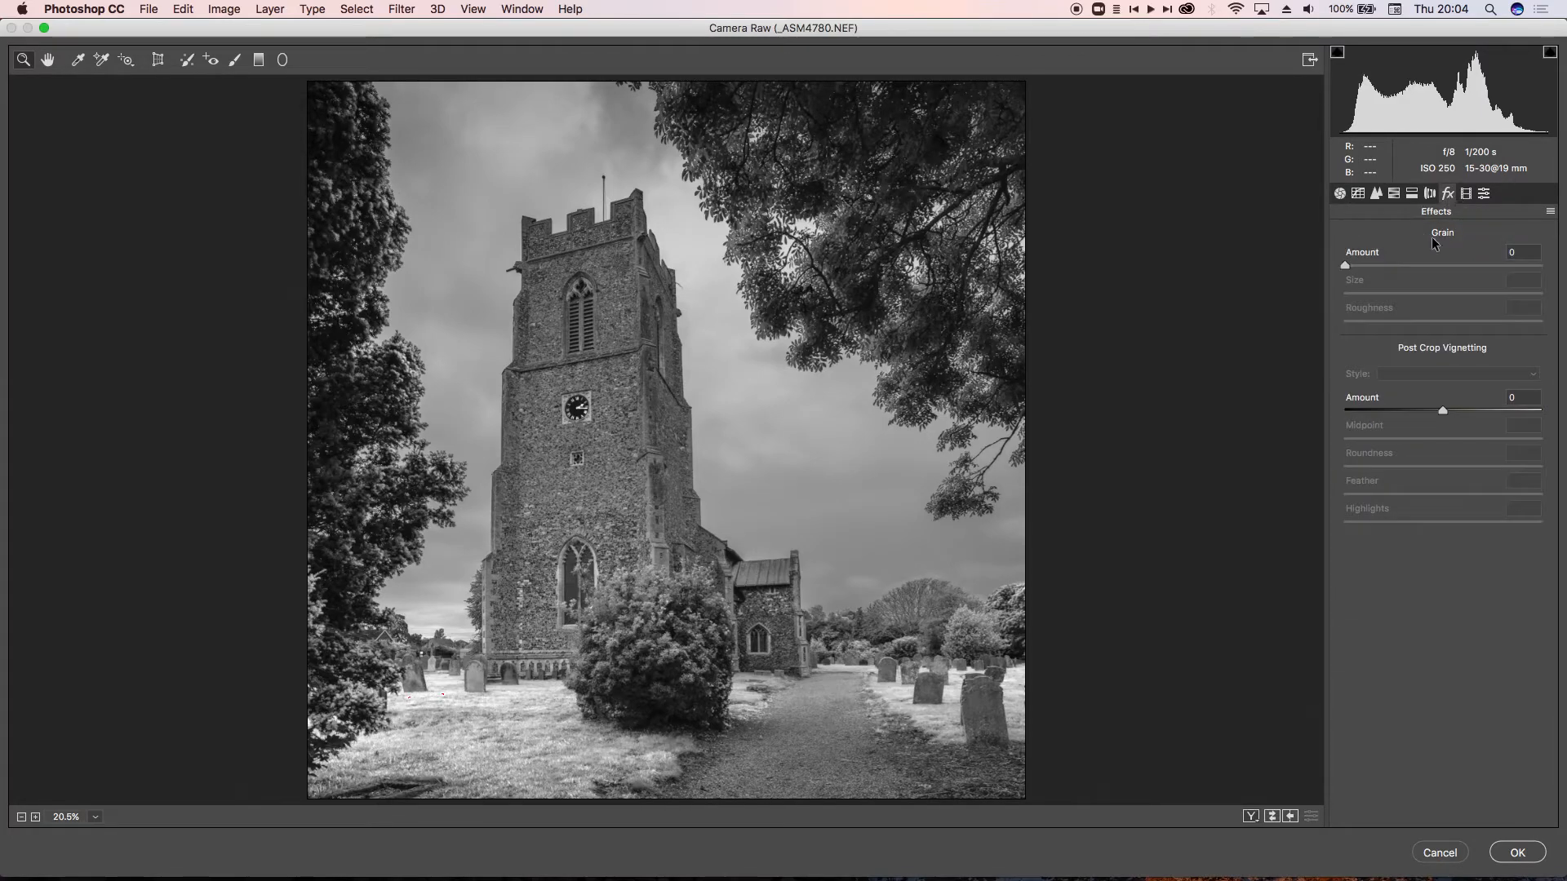
pyautogui.moveTo(1440, 411); pyautogui.dragTo(1432, 413)
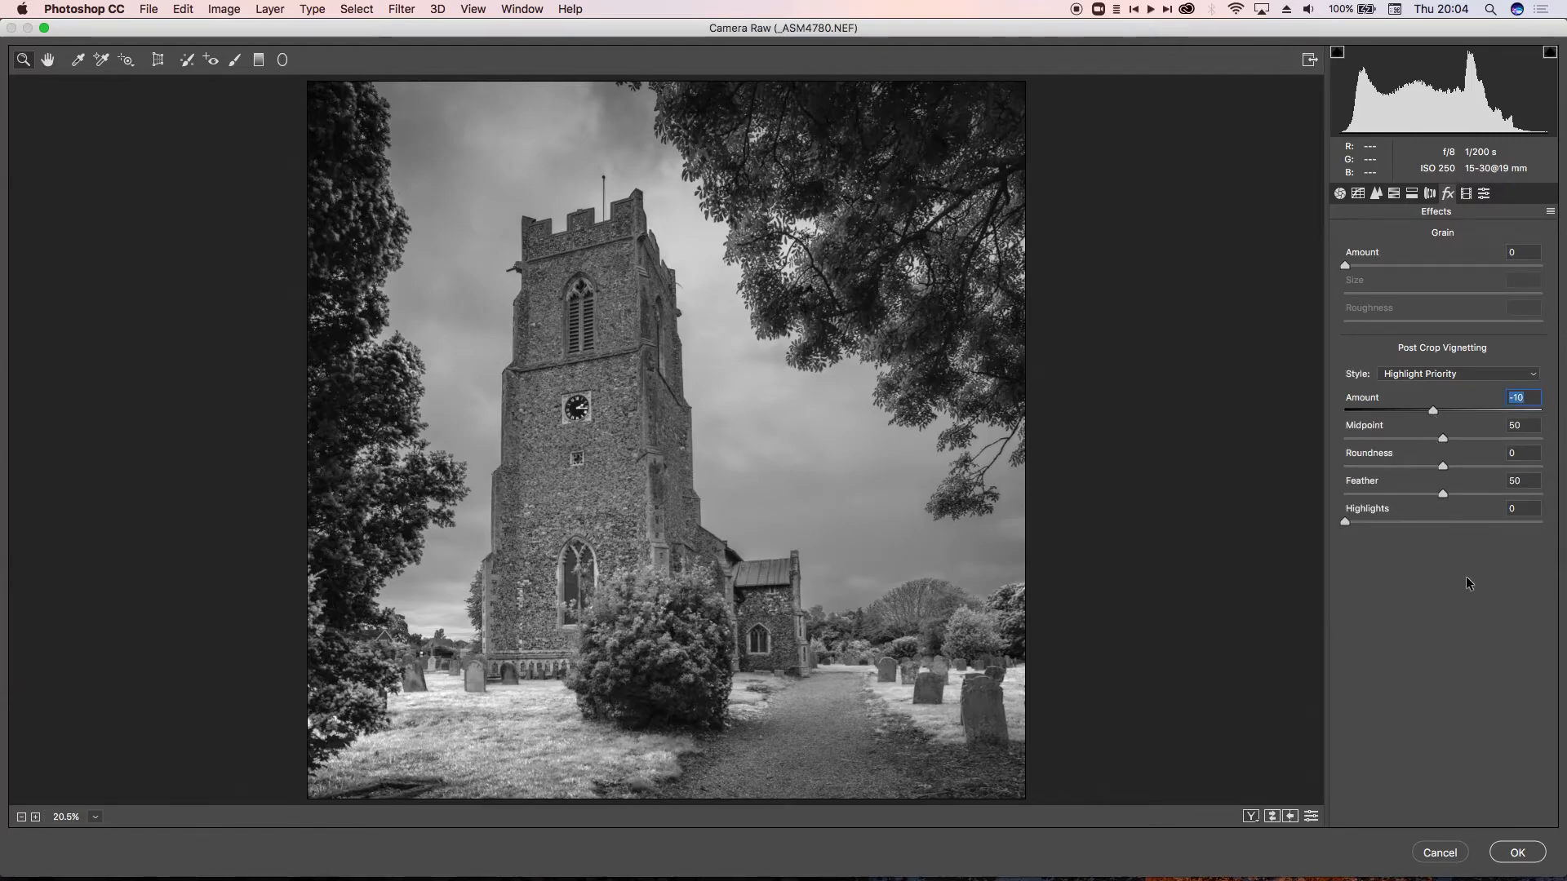
pyautogui.click(1522, 853)
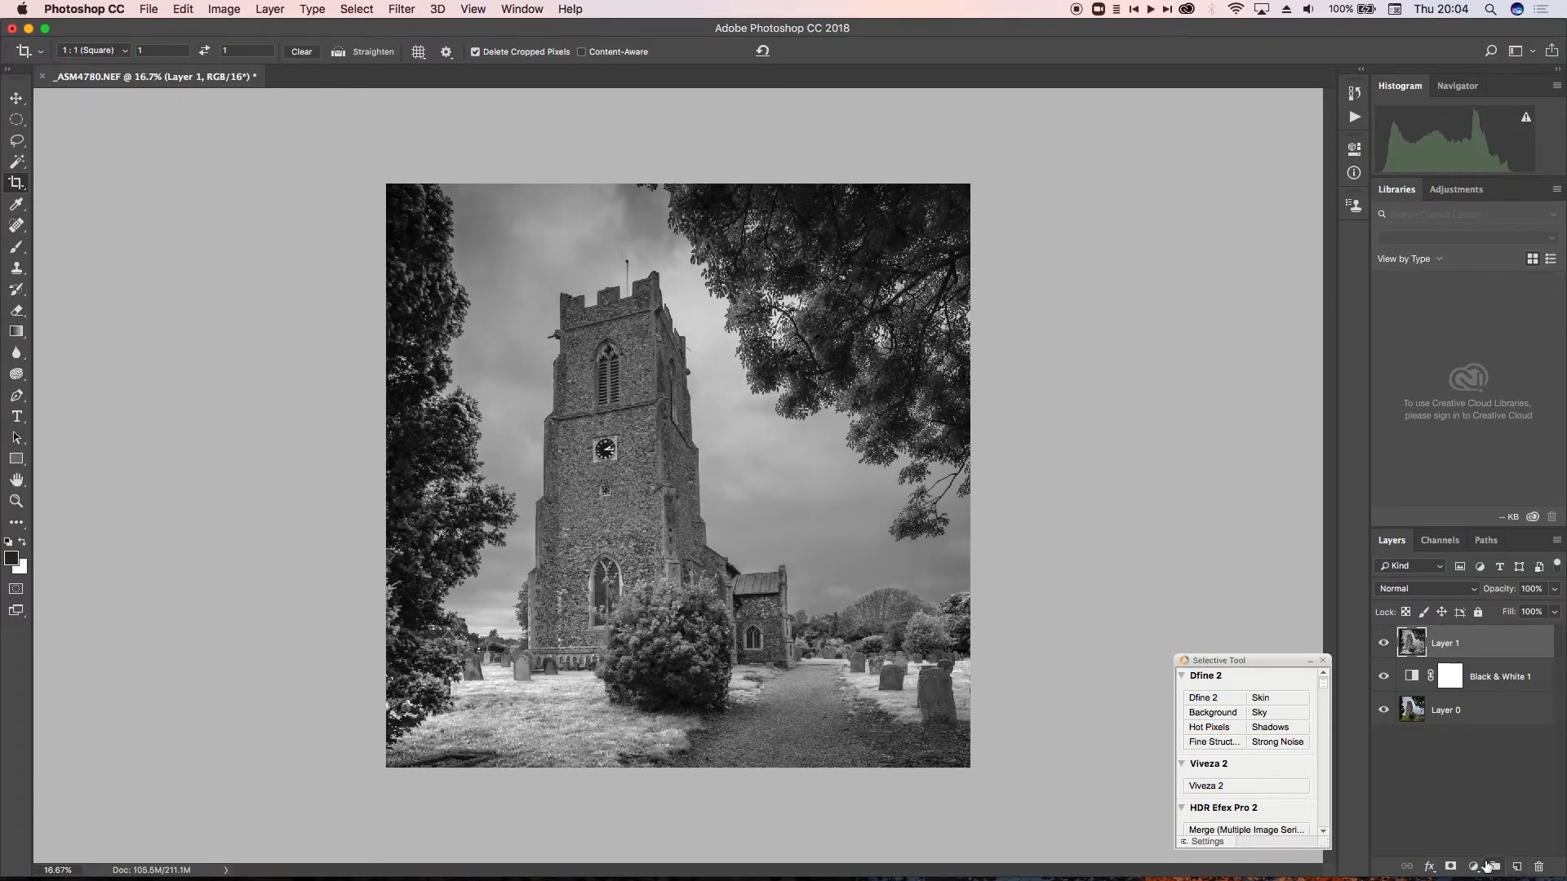
# Step: Add a Curves adjustment layer and brighten the RGB curve with points at input 65, output 80 and input 191, output 211
pyautogui.click(1476, 866)
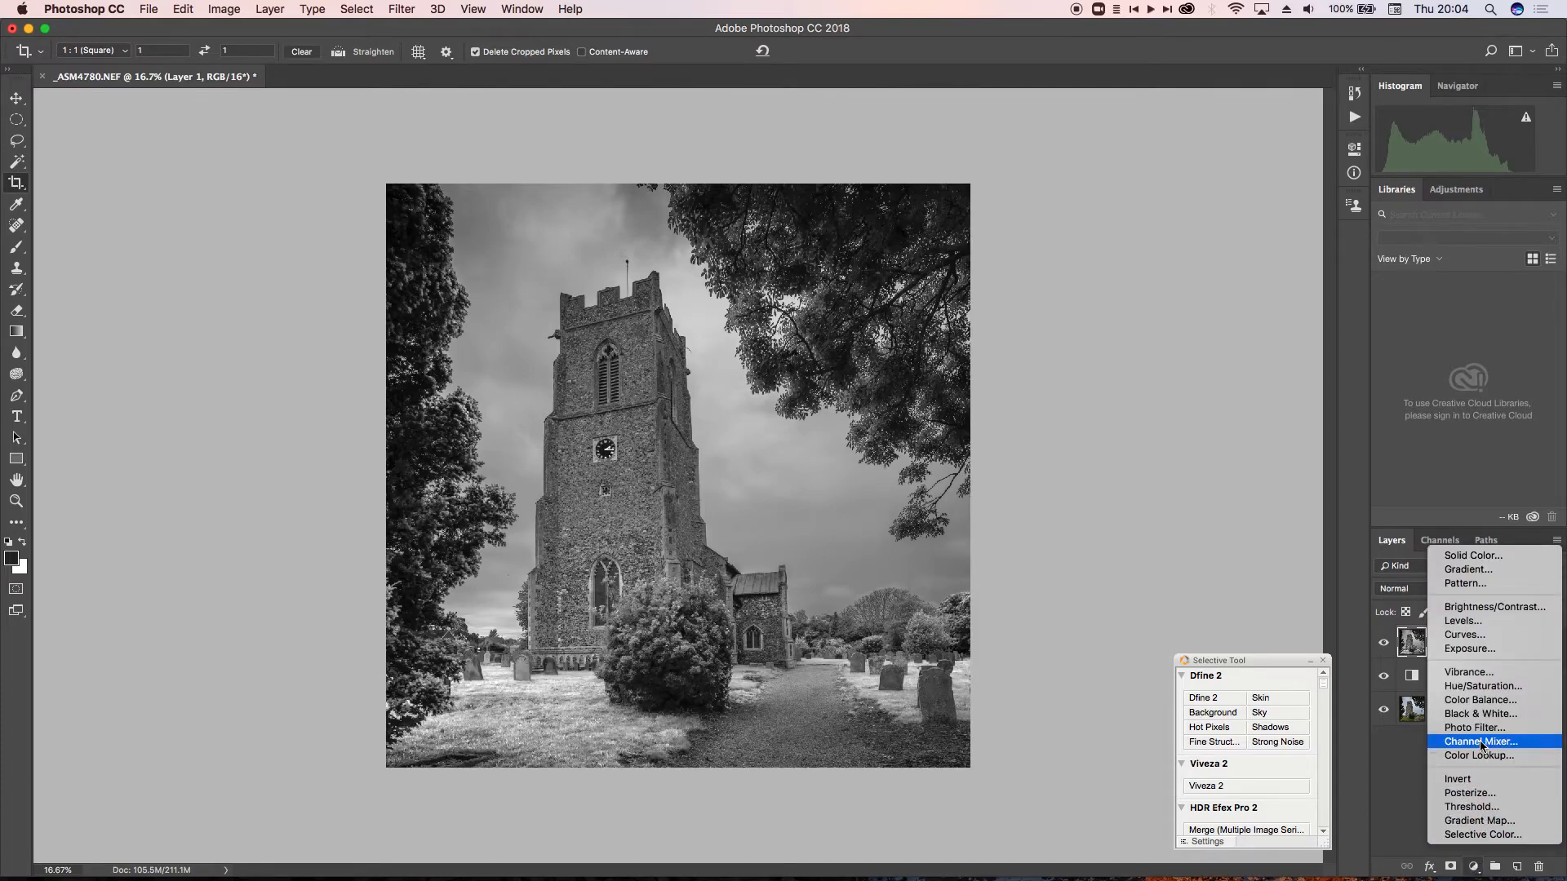
pyautogui.click(1462, 635)
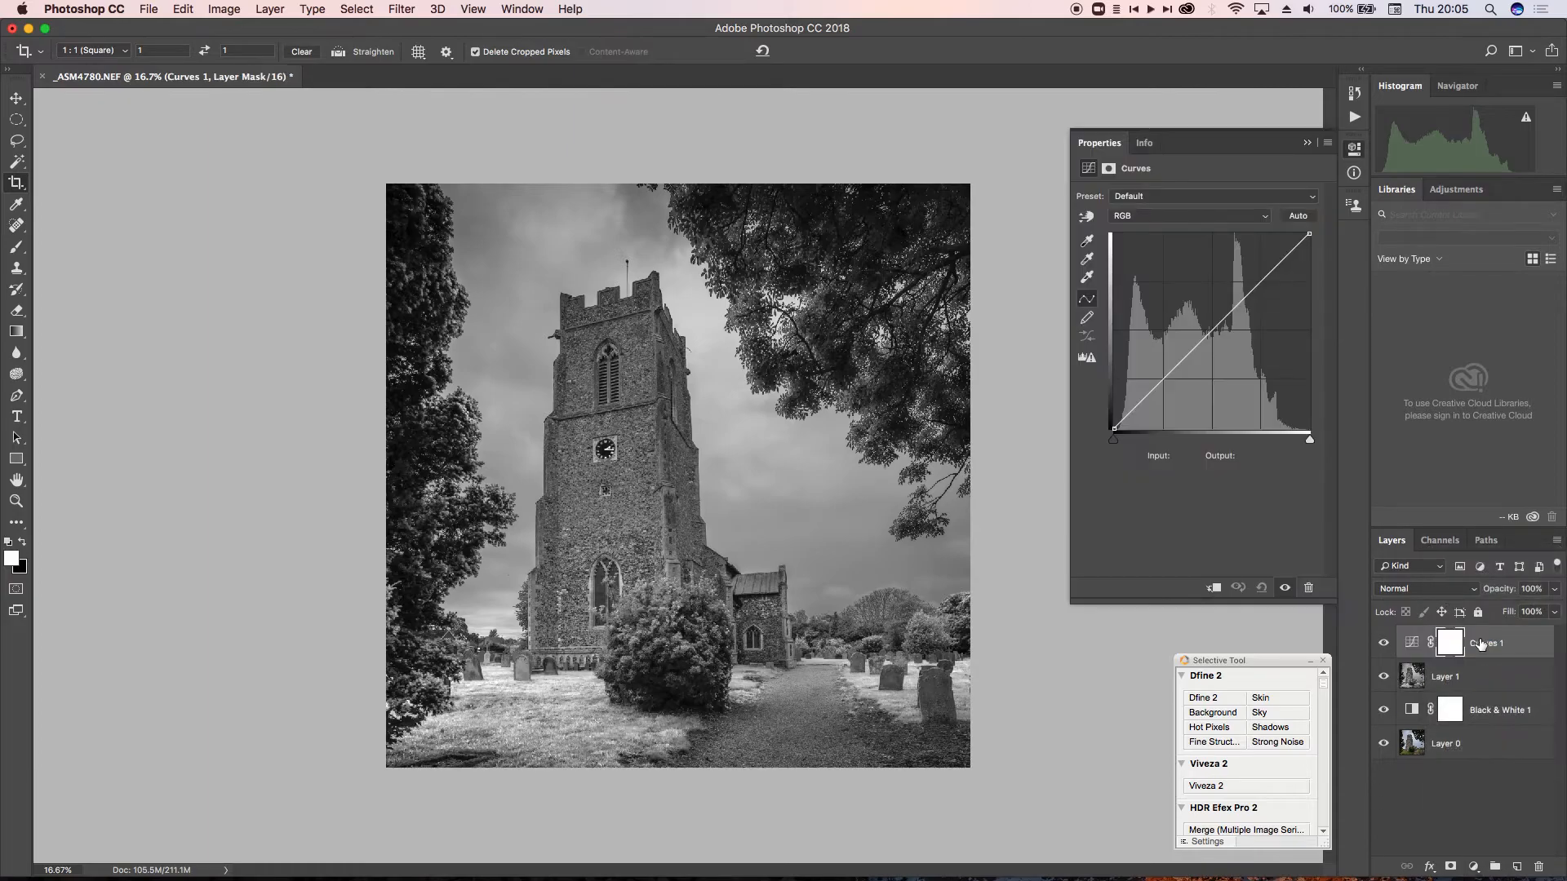
pyautogui.click(1163, 377)
pyautogui.moveTo(1164, 377); pyautogui.dragTo(1165, 367)
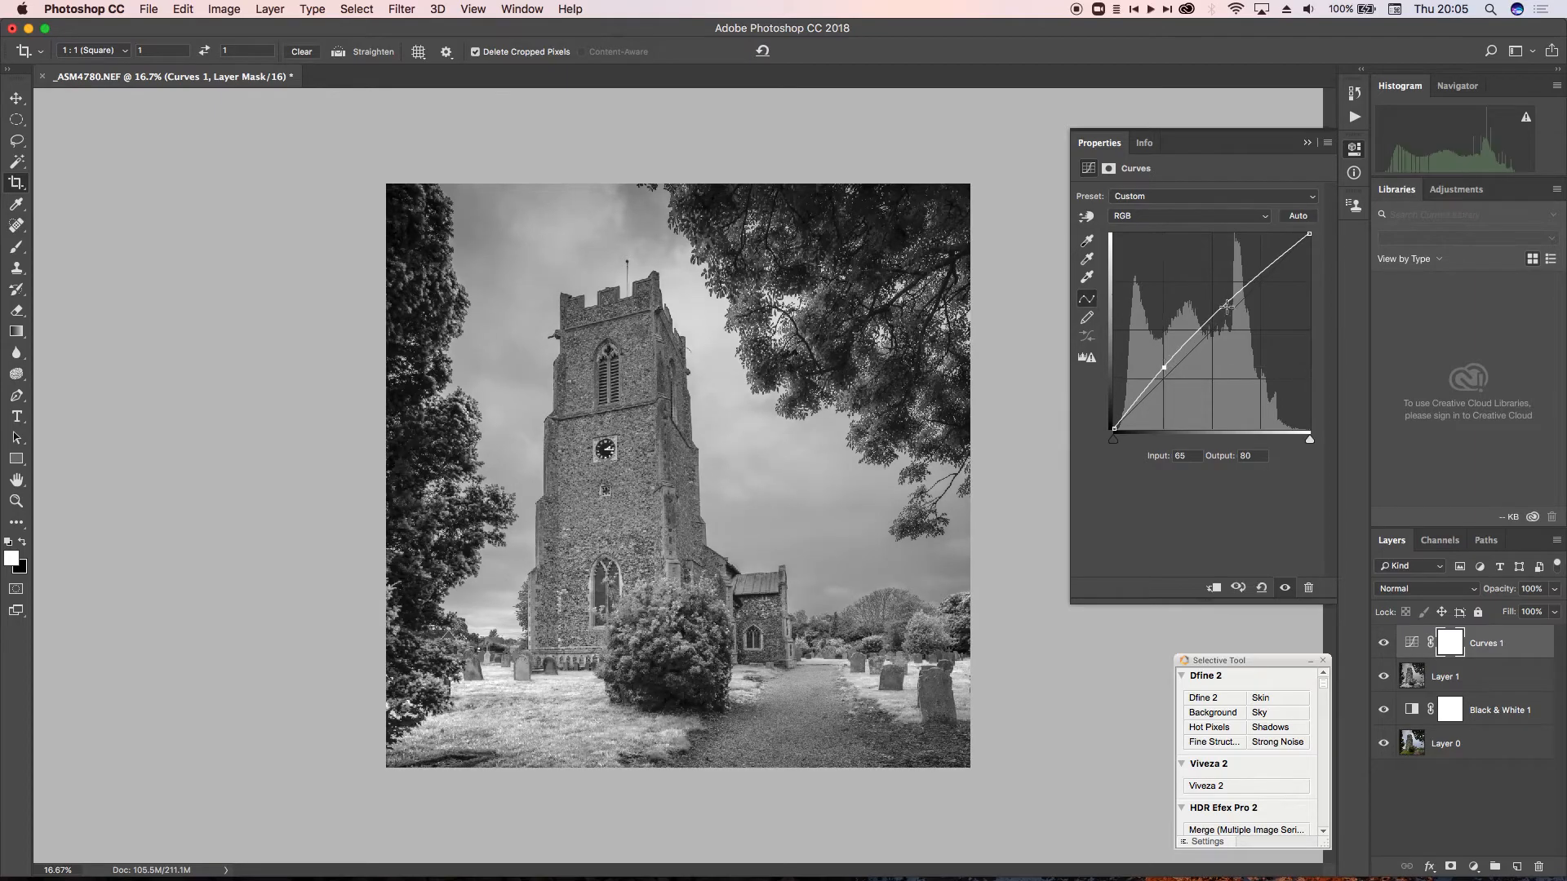
pyautogui.click(1260, 275)
pyautogui.moveTo(1260, 275); pyautogui.dragTo(1260, 267)
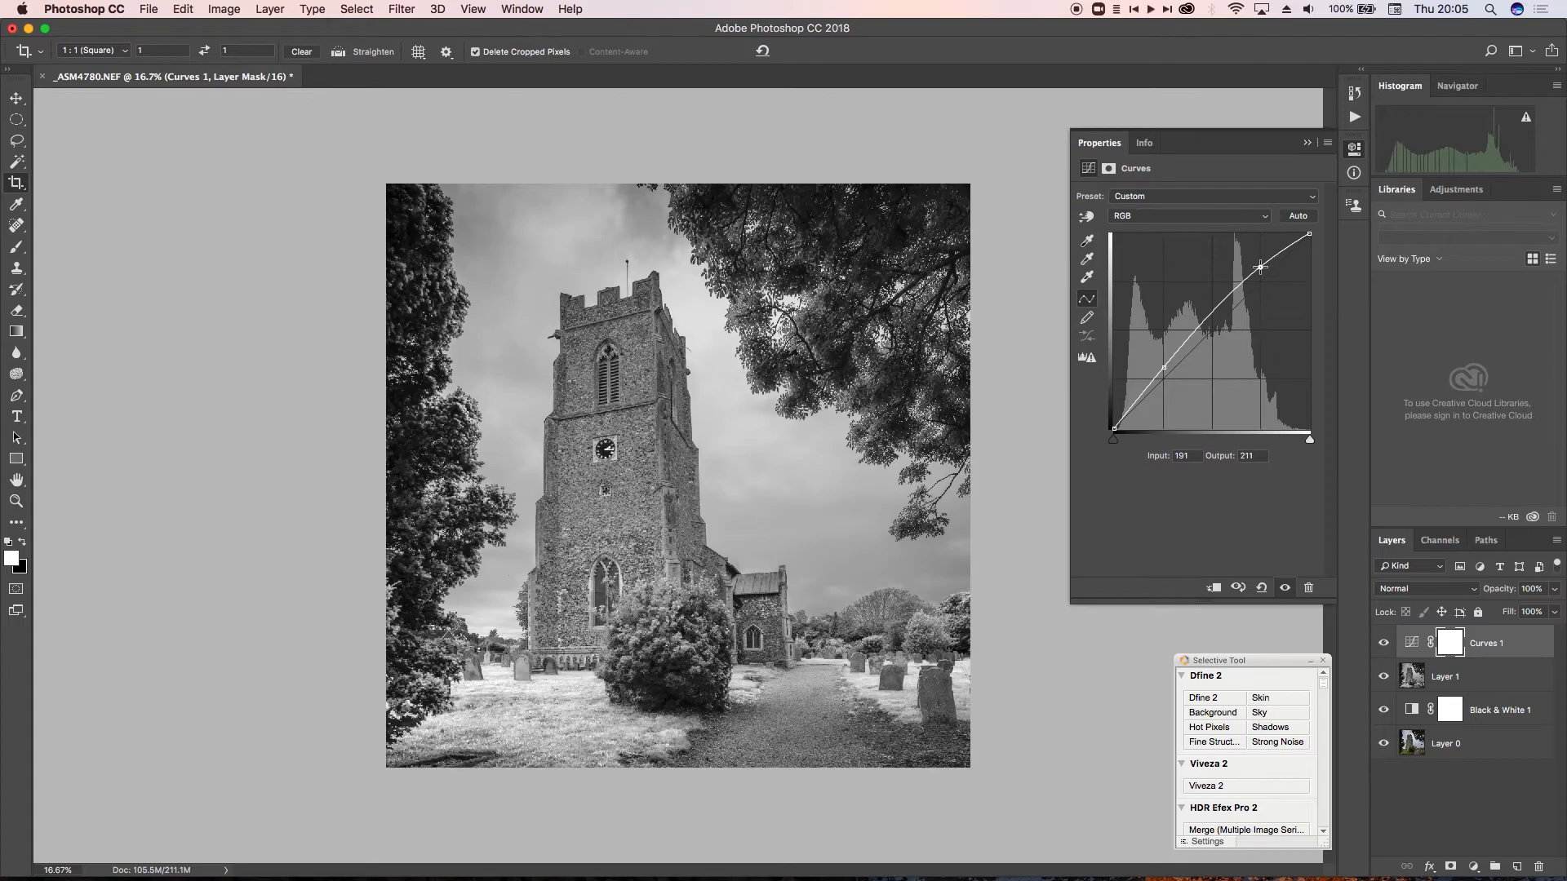